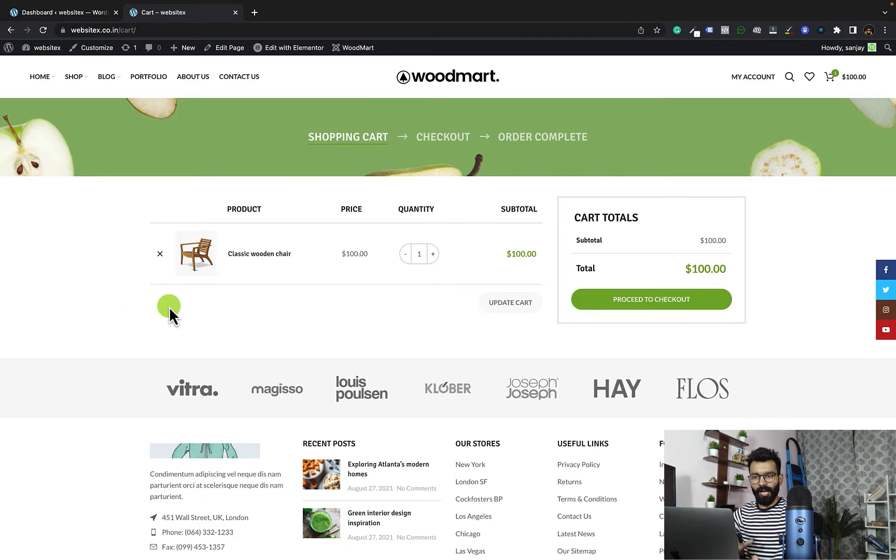
# Step: Reload the cart page and open the WooCommerce settings from the WordPress dashboard
pyautogui.click(43, 31)
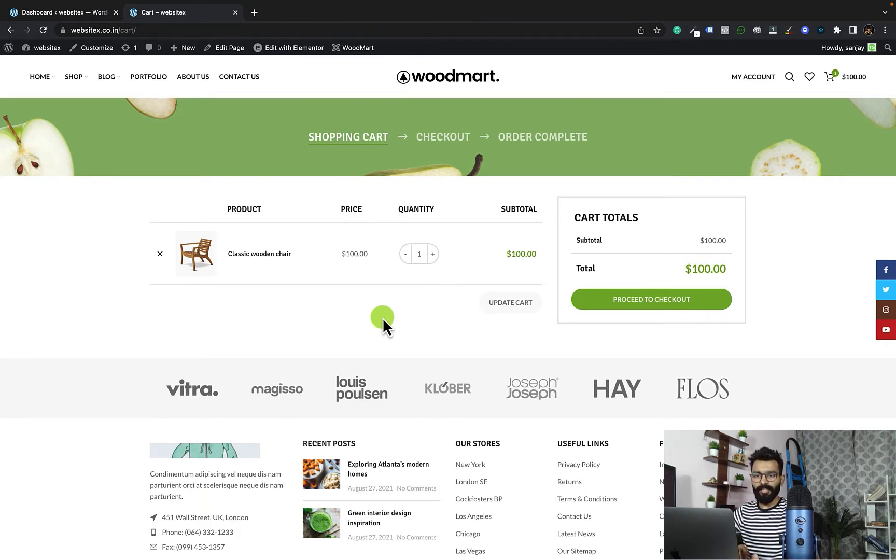
pyautogui.click(71, 19)
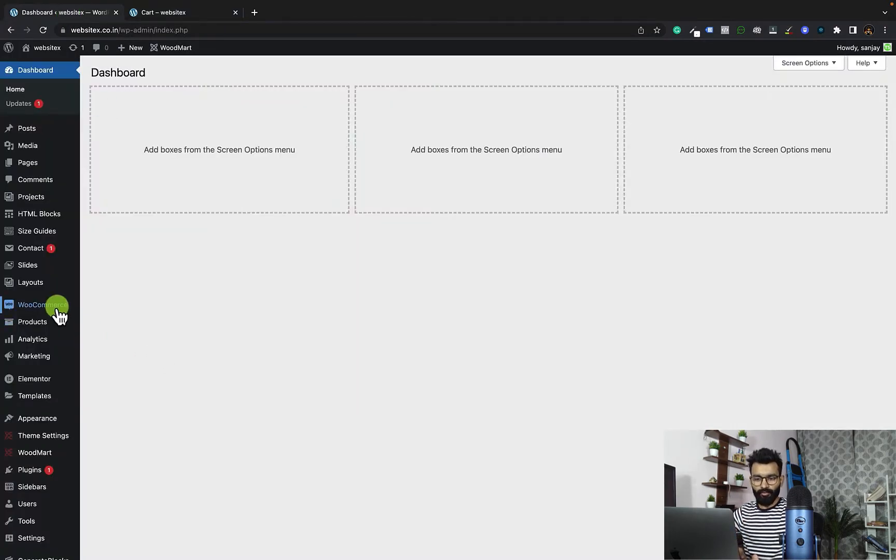
pyautogui.moveTo(57, 310)
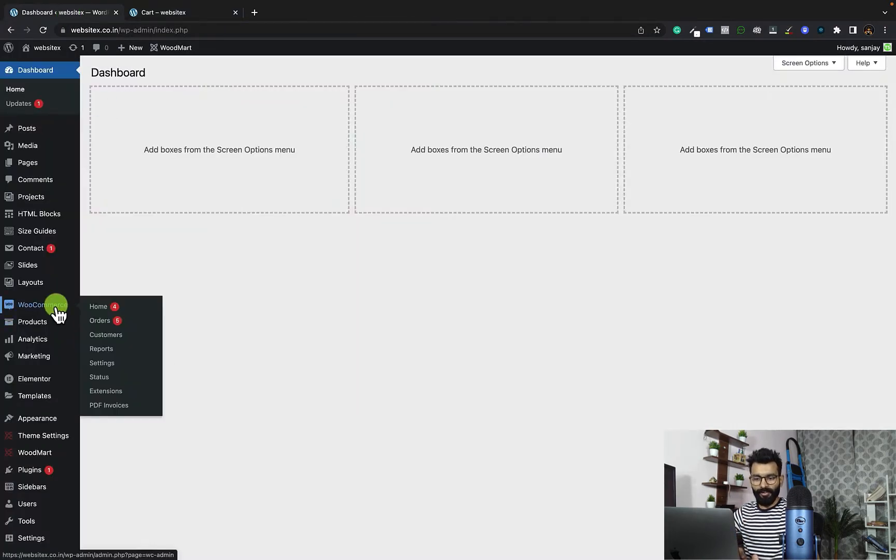
pyautogui.click(113, 367)
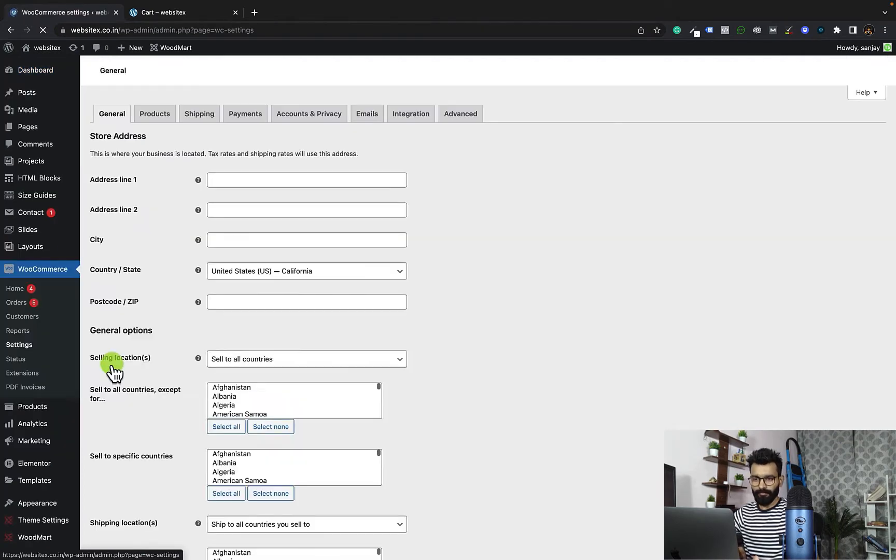
# Step: Enable the use of coupon codes in the store's general options and save the settings
pyautogui.scroll(-4, 514, 359)
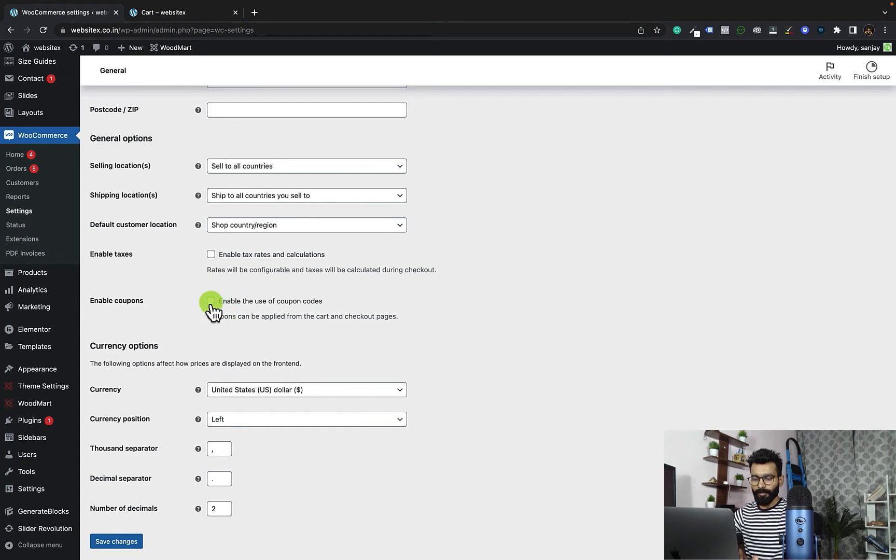
pyautogui.click(211, 302)
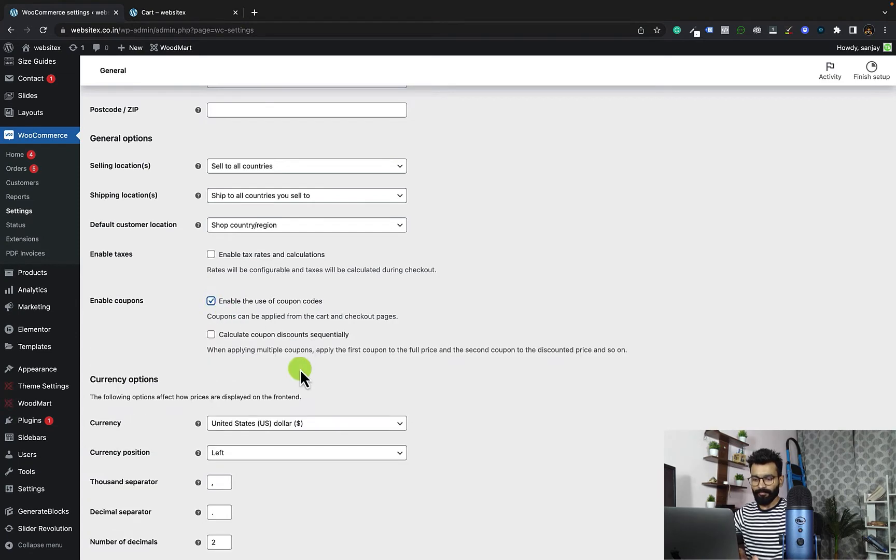
pyautogui.scroll(-2, 298, 369)
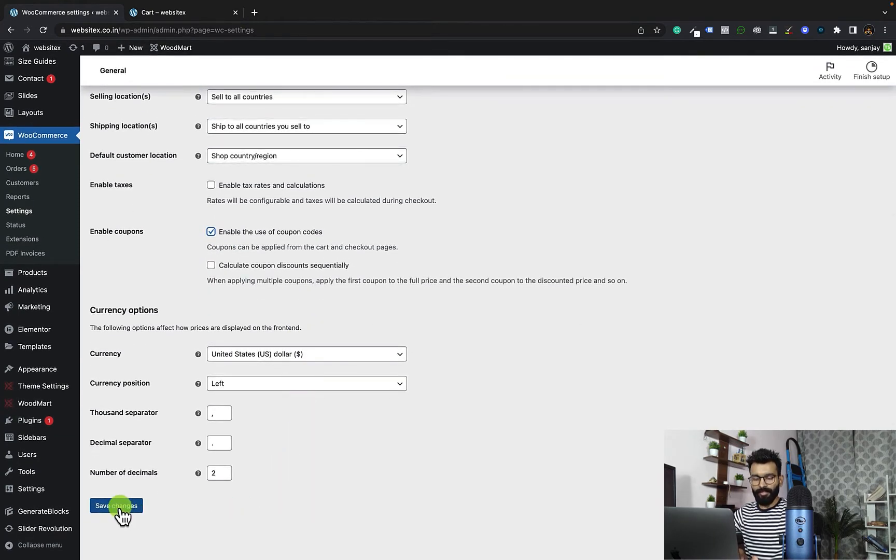
pyautogui.click(118, 506)
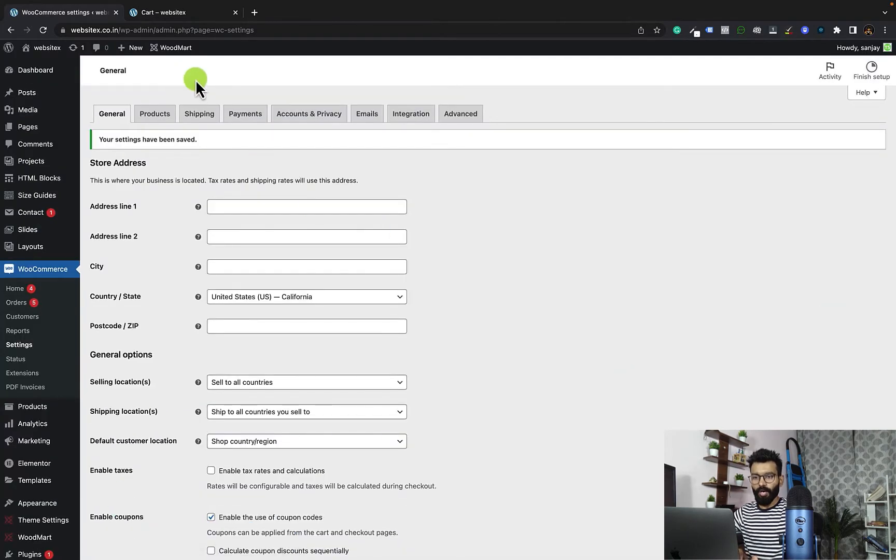
# Step: Reload the storefront cart page to check for a coupon code field, and return to the WooCommerce settings
pyautogui.click(186, 13)
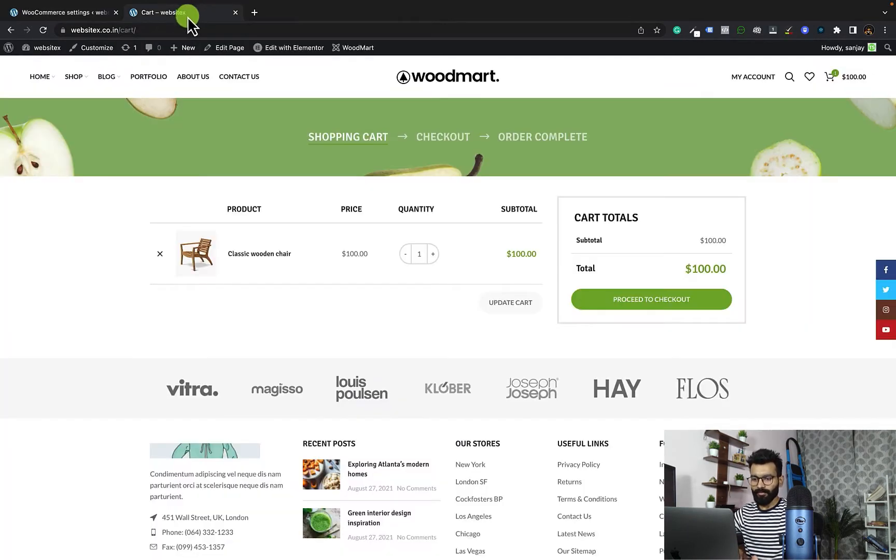
pyautogui.click(43, 30)
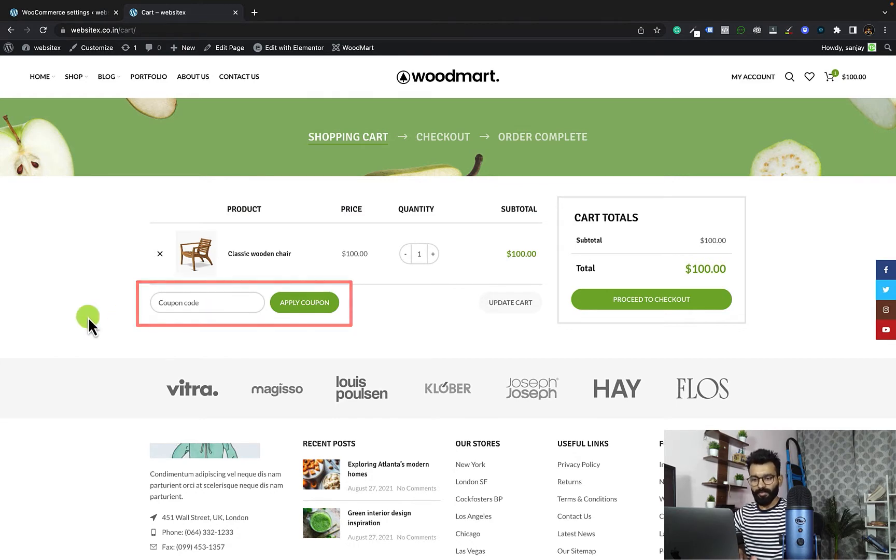
pyautogui.click(87, 12)
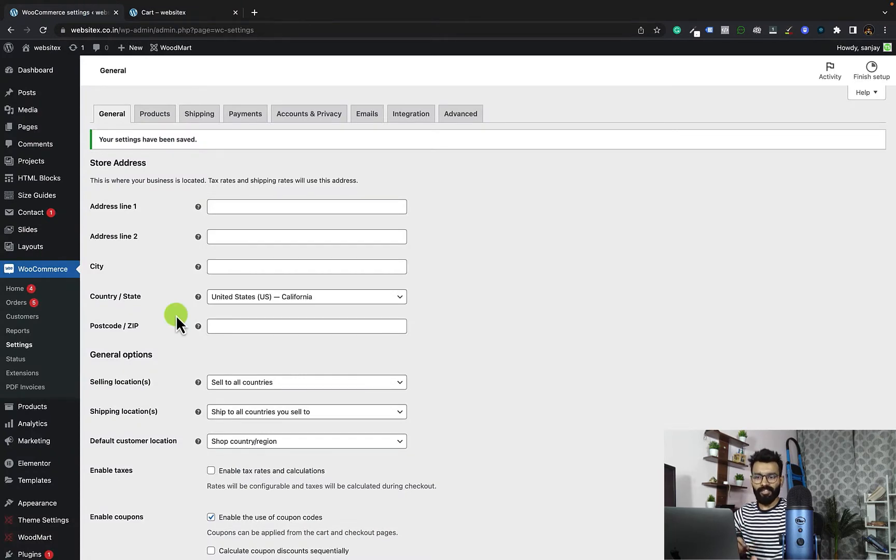
# Step: Open the store's coupon list under Marketing and start adding a new coupon
pyautogui.scroll(-4, 176, 316)
pyautogui.moveTo(43, 299)
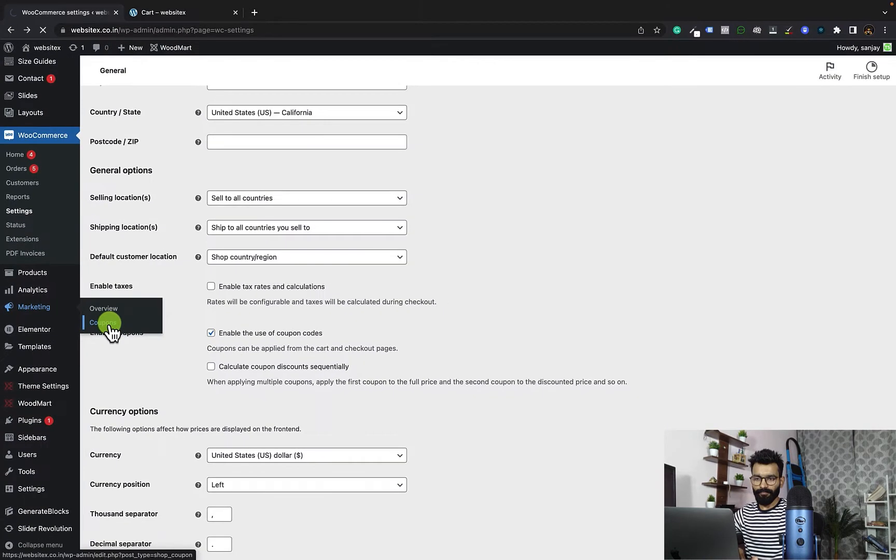
pyautogui.click(182, 356)
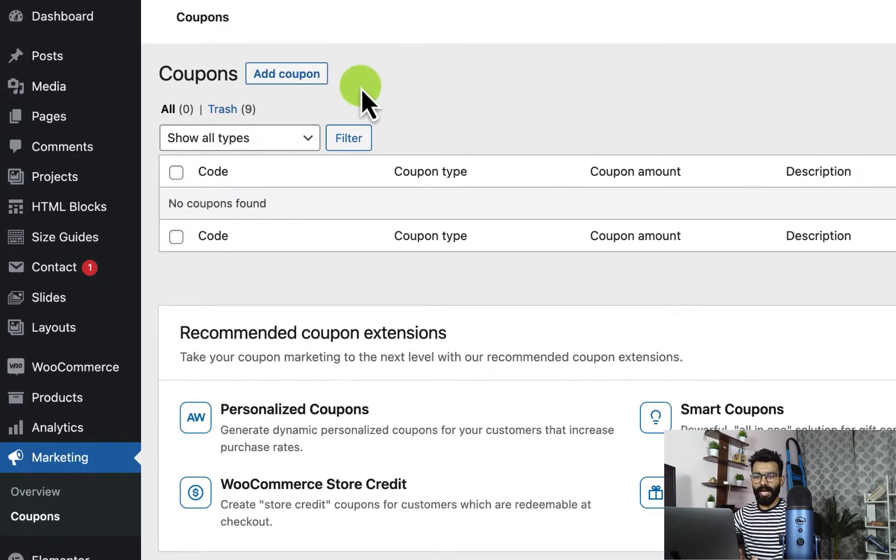
pyautogui.click(311, 77)
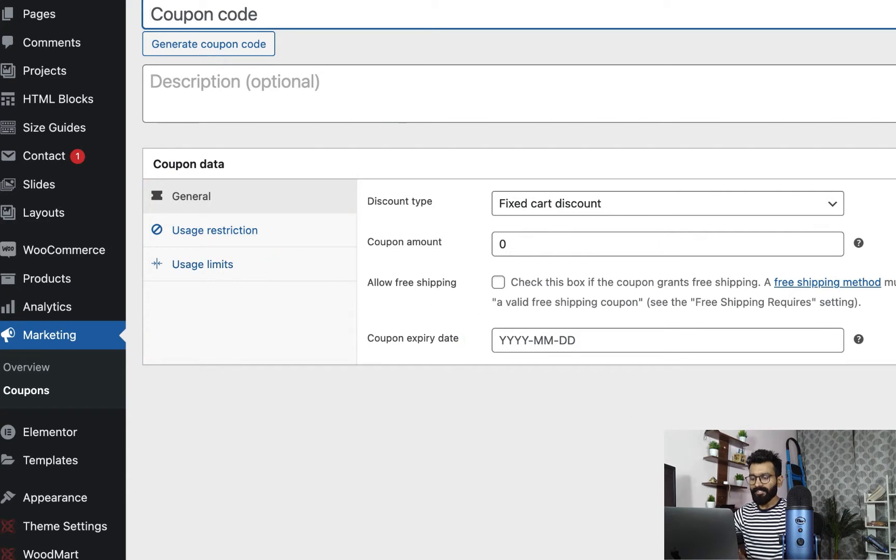
# Step: Examine the available discount types and the expiry date field in the coupon's general data
pyautogui.click(796, 217)
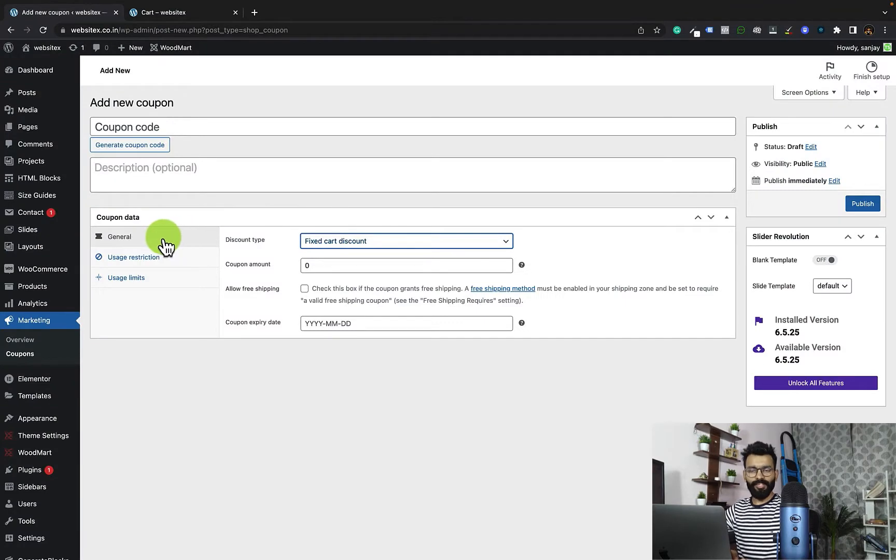
pyautogui.click(413, 243)
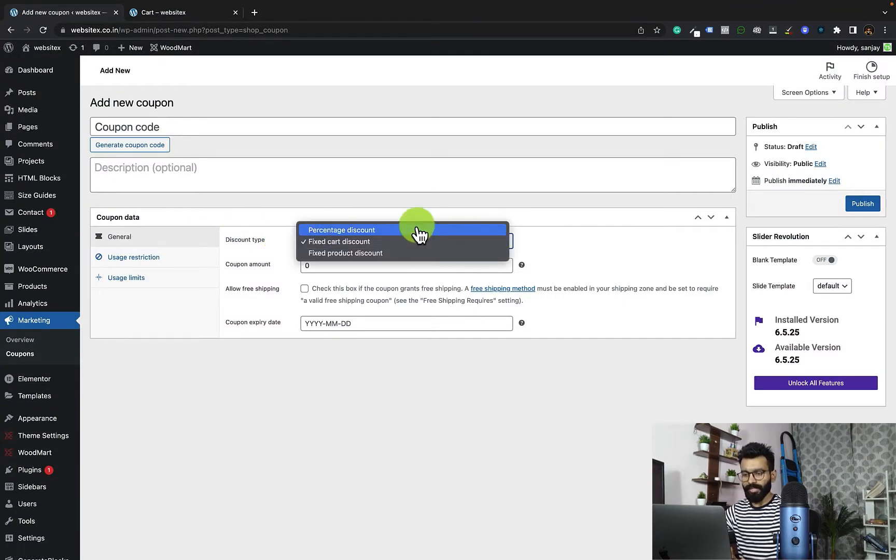
pyautogui.click(600, 251)
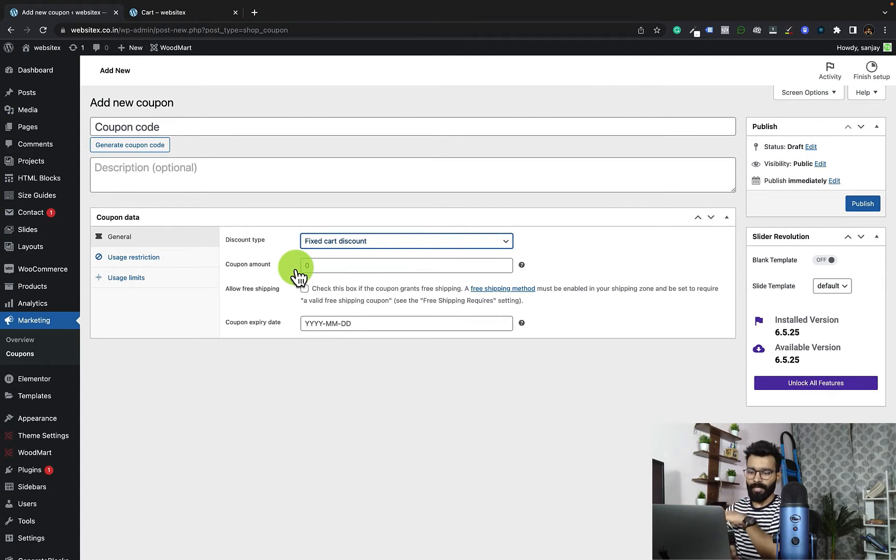
pyautogui.click(318, 325)
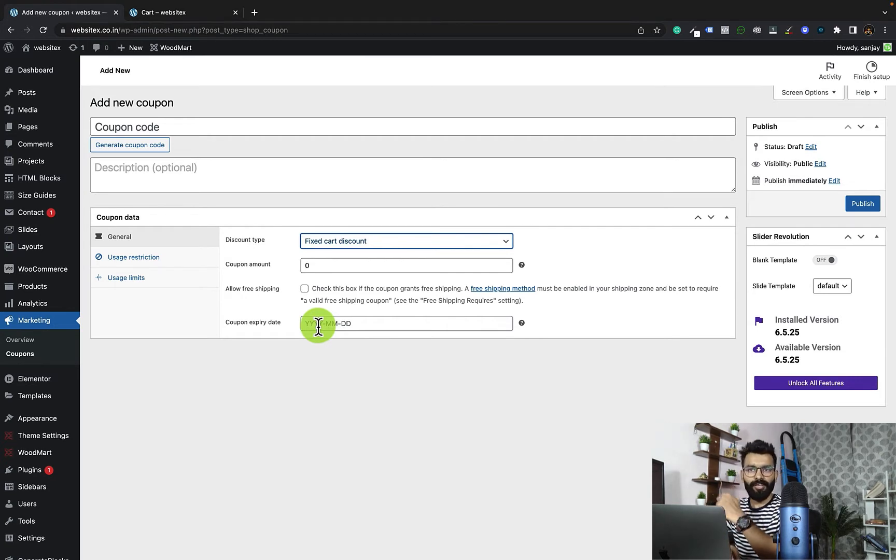
# Step: Open the coupon's usage restrictions and mark it as individual use only
pyautogui.click(152, 262)
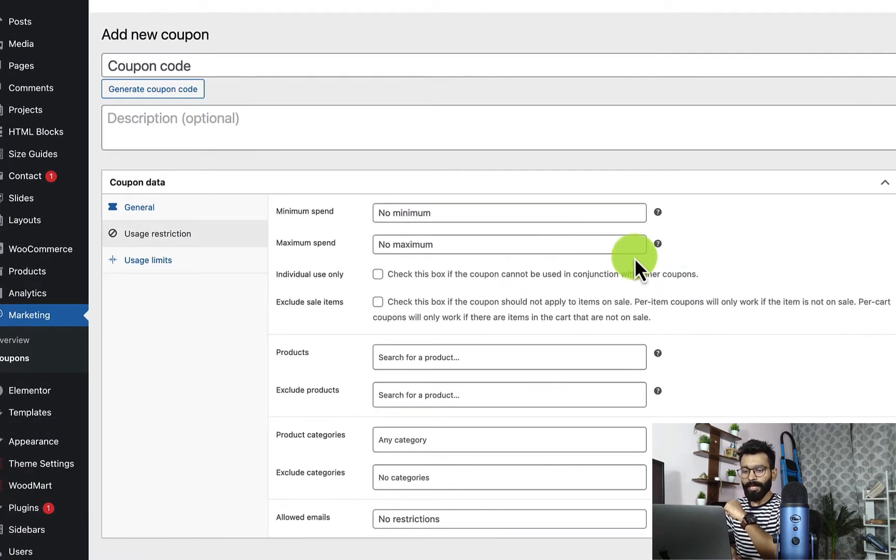
pyautogui.click(497, 216)
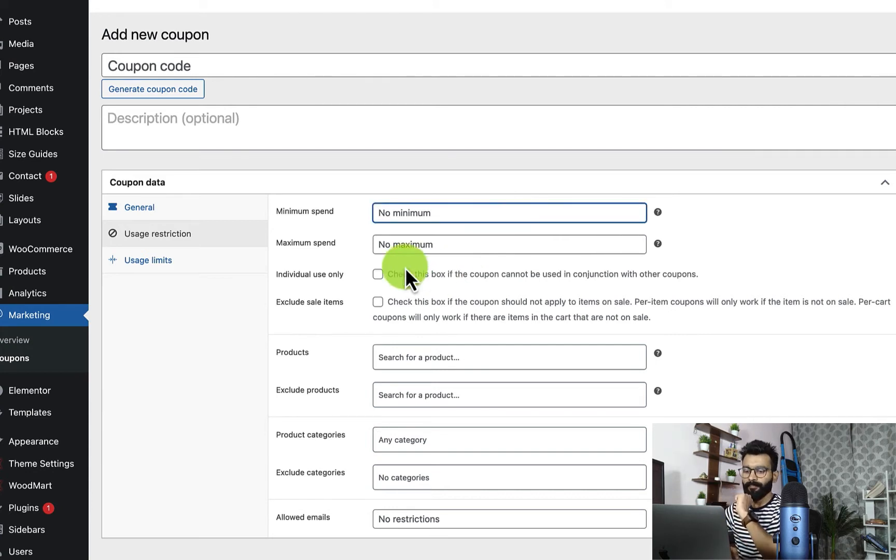
pyautogui.click(458, 249)
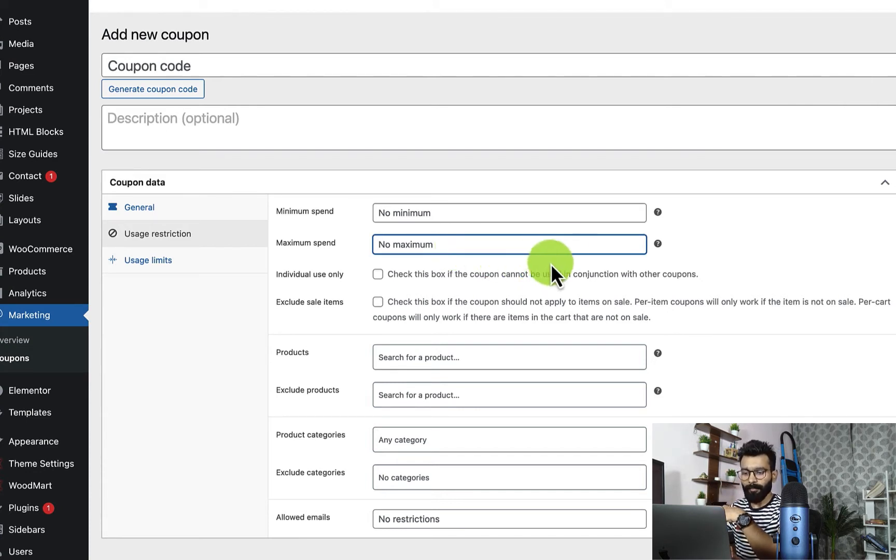
pyautogui.scroll(-1, 585, 244)
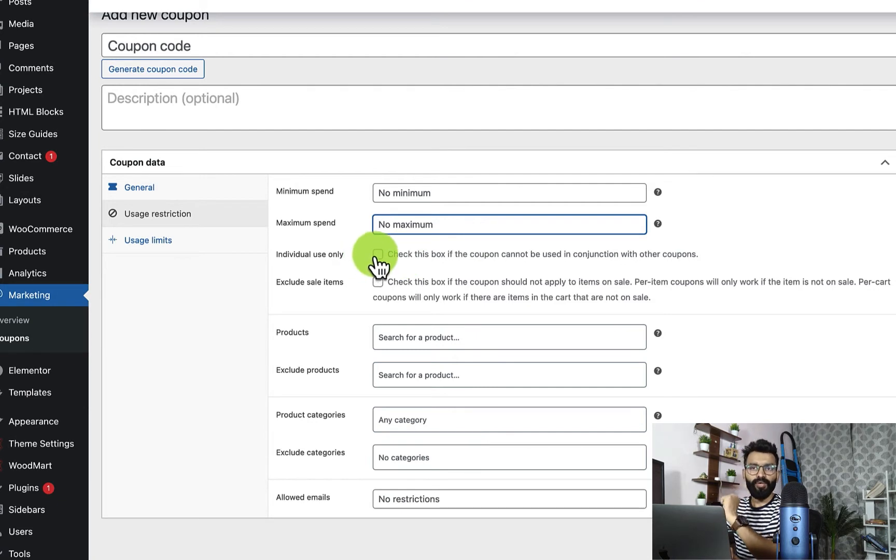
pyautogui.click(378, 255)
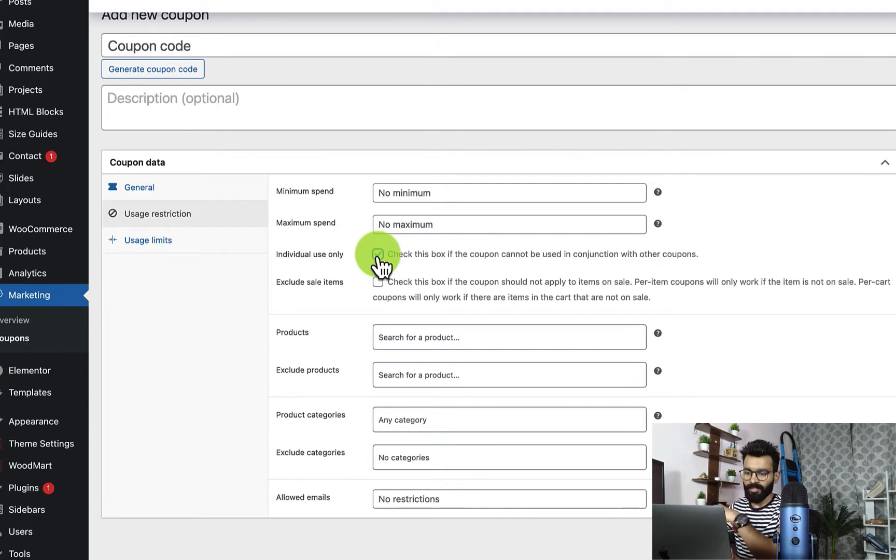
# Step: Try the option that excludes sale items from the coupon
pyautogui.scroll(-1, 436, 280)
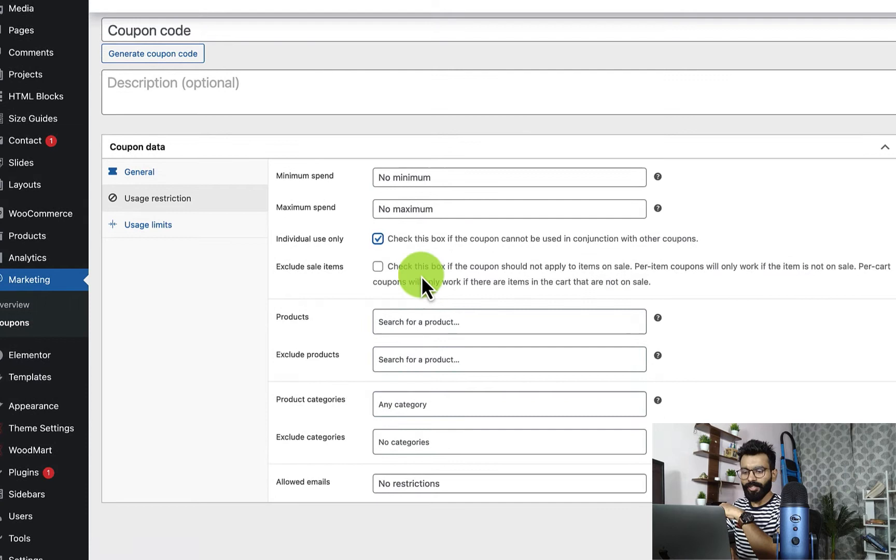
pyautogui.click(378, 267)
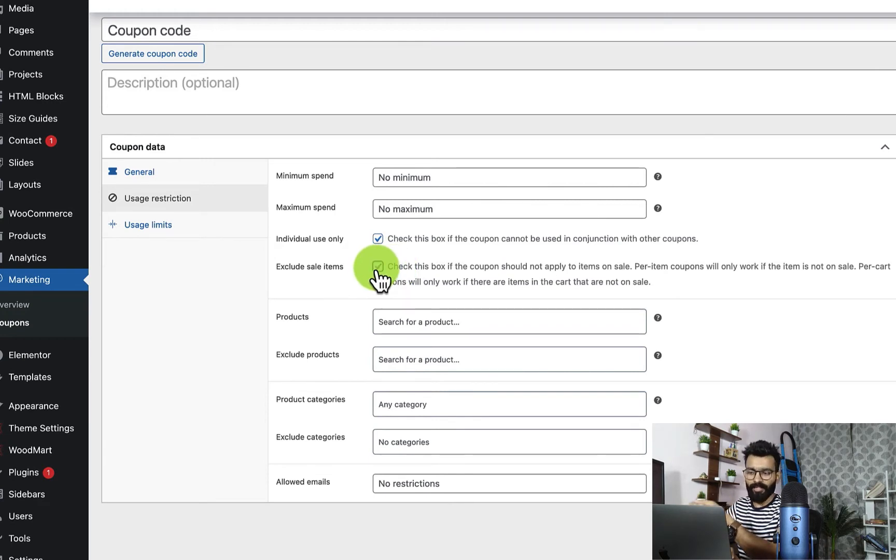
pyautogui.scroll(-1, 432, 282)
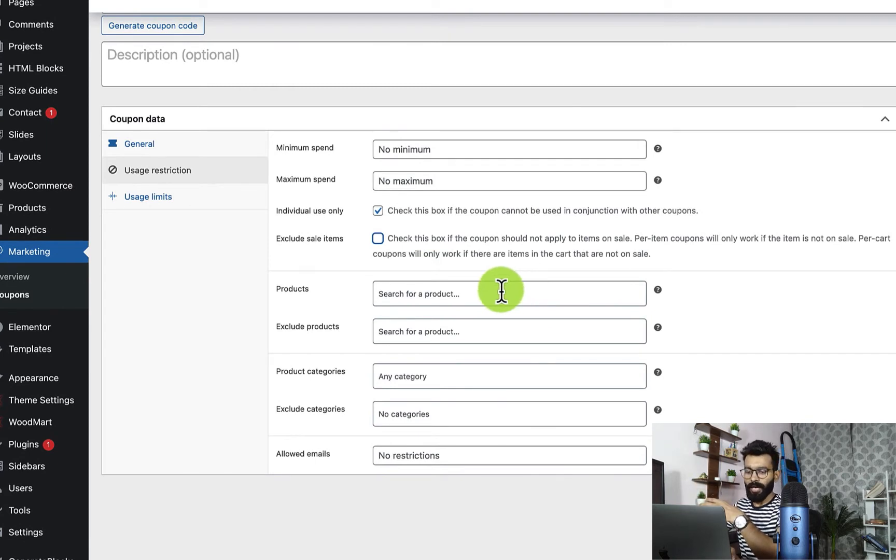
# Step: Examine the included products, excluded products and product categories fields of the usage restrictions
pyautogui.click(431, 293)
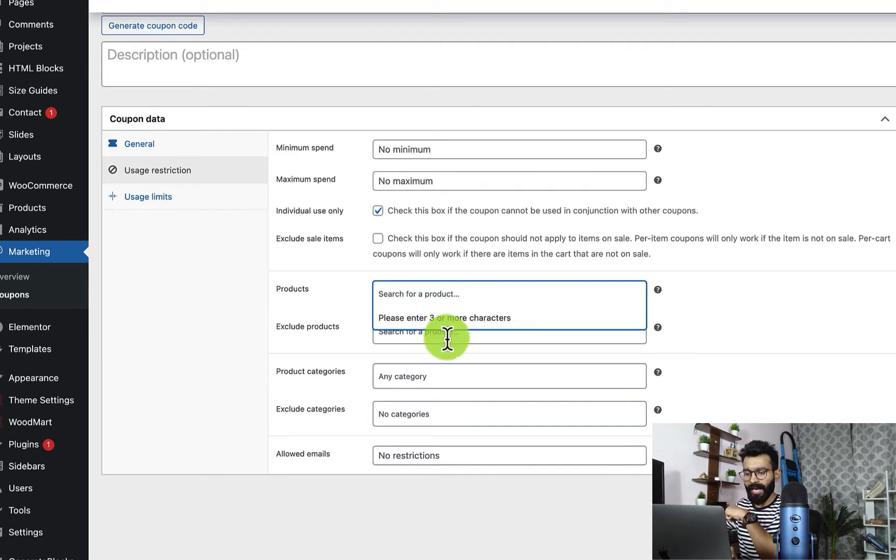
pyautogui.click(788, 303)
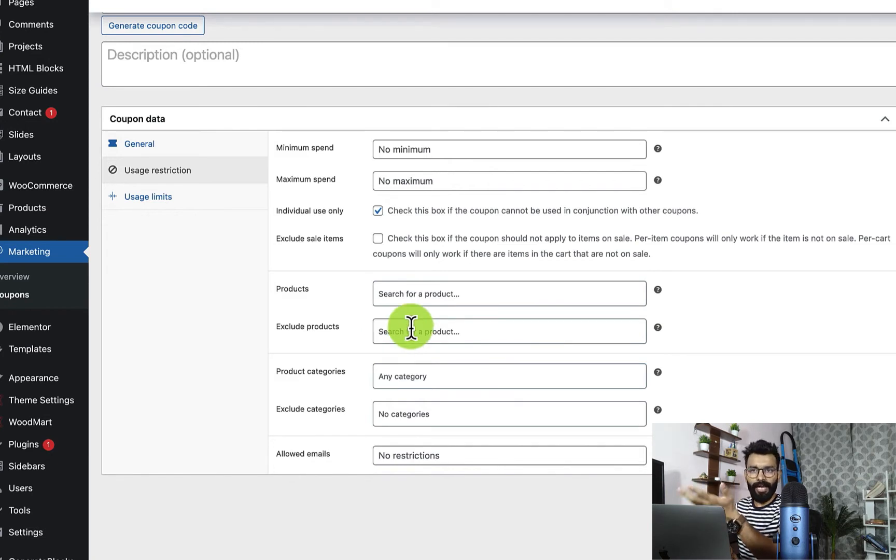
pyautogui.click(431, 335)
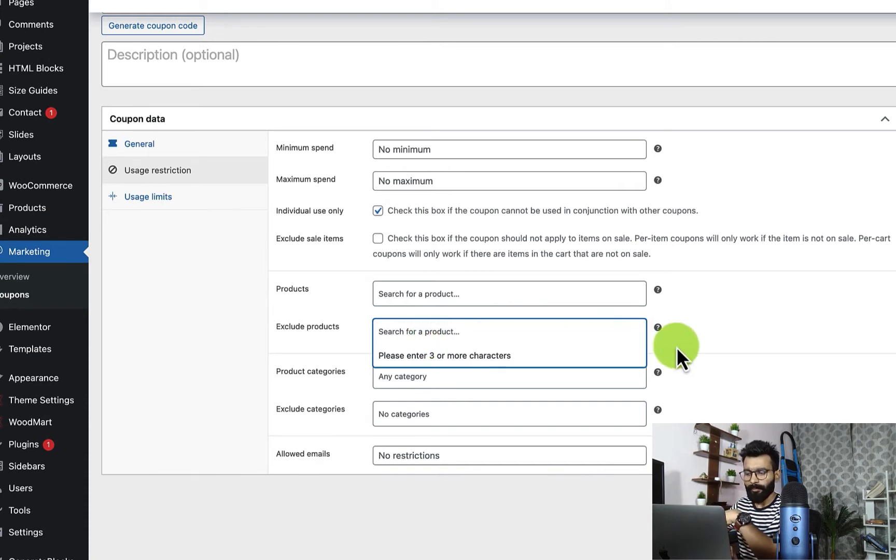
pyautogui.click(718, 357)
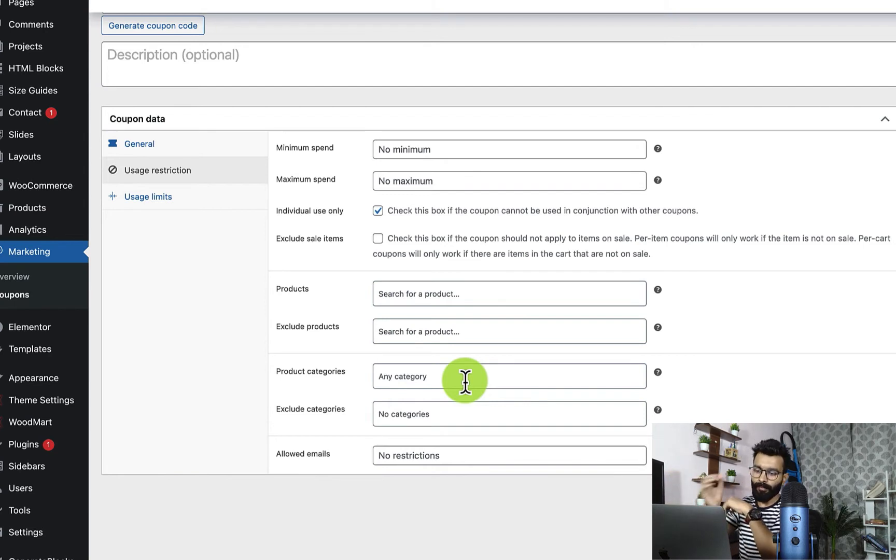
pyautogui.click(465, 382)
pyautogui.click(798, 359)
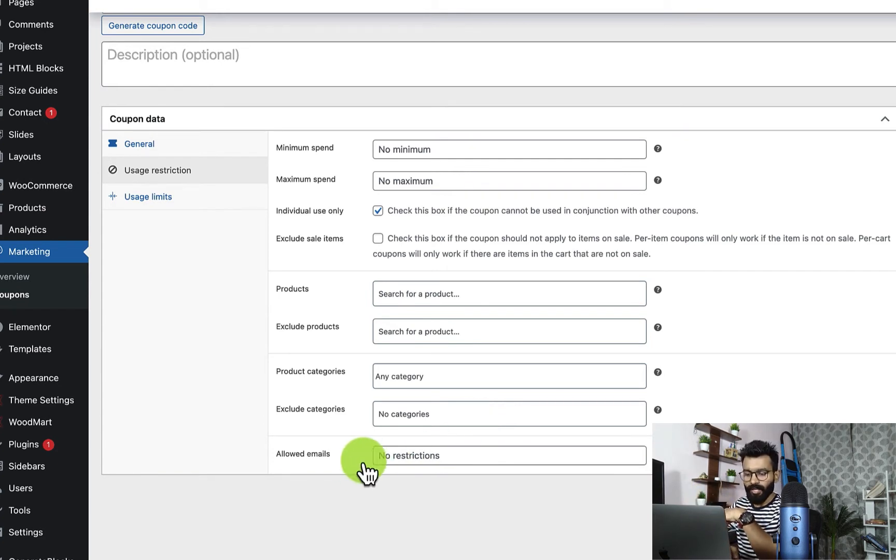
# Step: Try restricting the coupon to a saved email address, and clear the allowed emails field
pyautogui.click(435, 453)
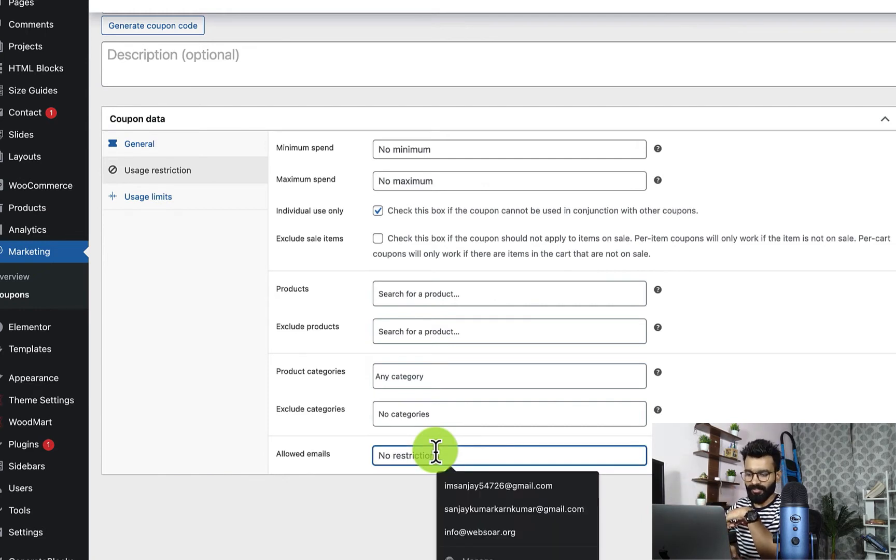
pyautogui.click(496, 508)
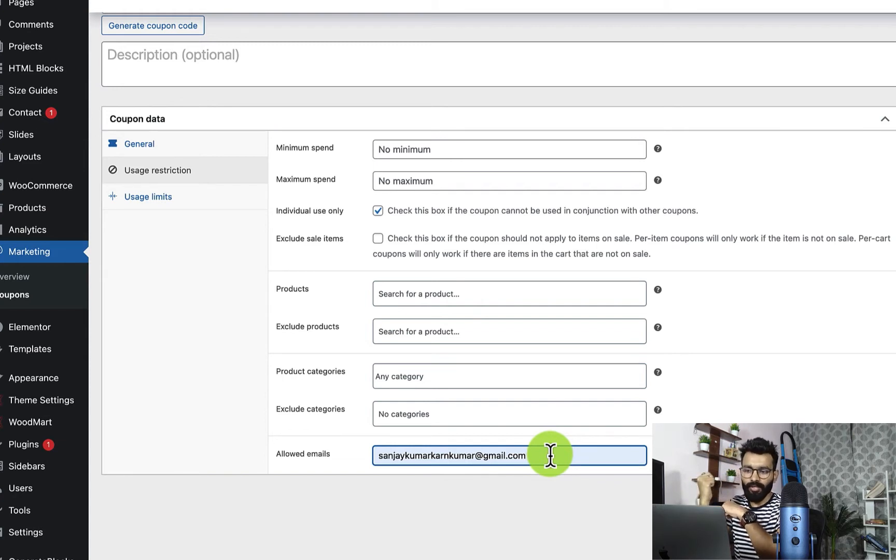
pyautogui.press('super+a')
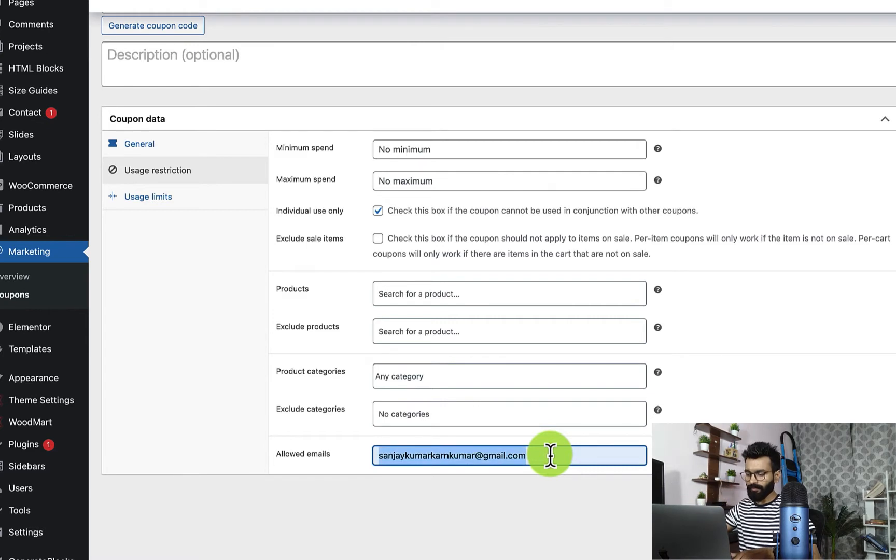
pyautogui.press('BackSpace')
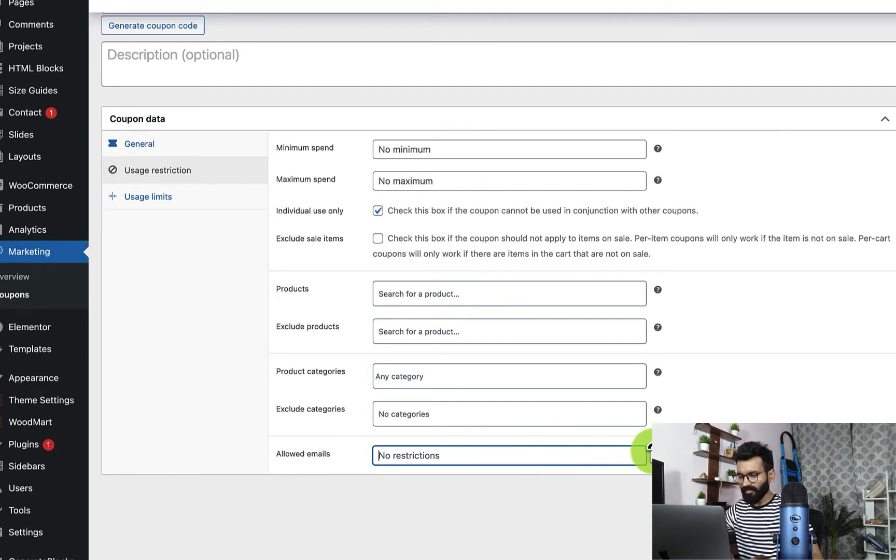
pyautogui.moveTo(657, 454)
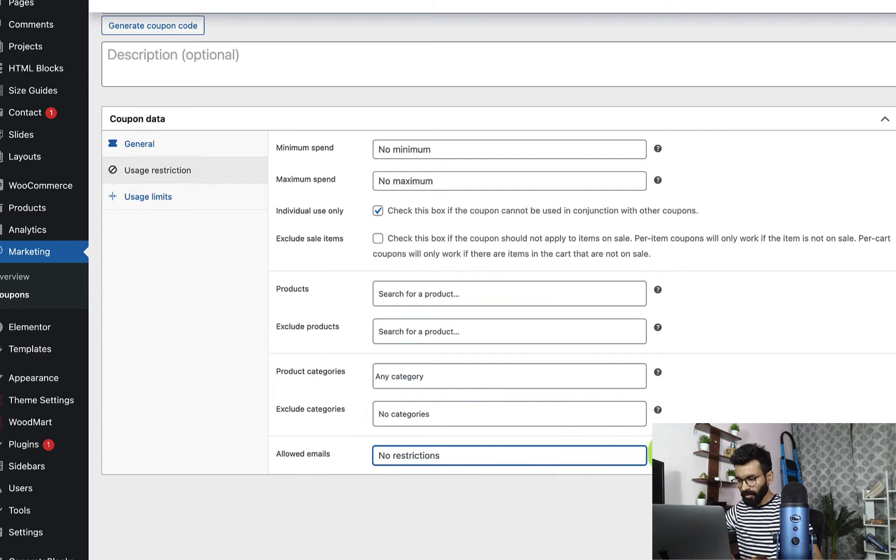
pyautogui.click(512, 454)
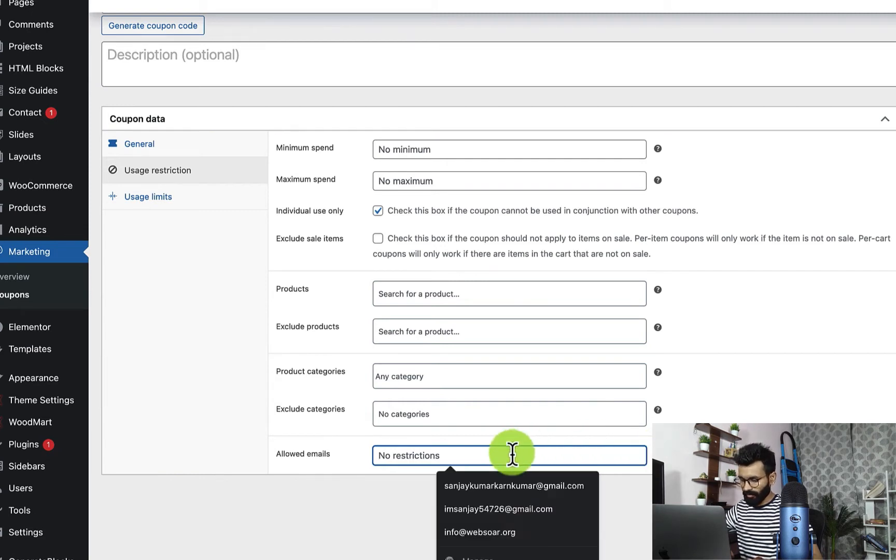
pyautogui.write('*')
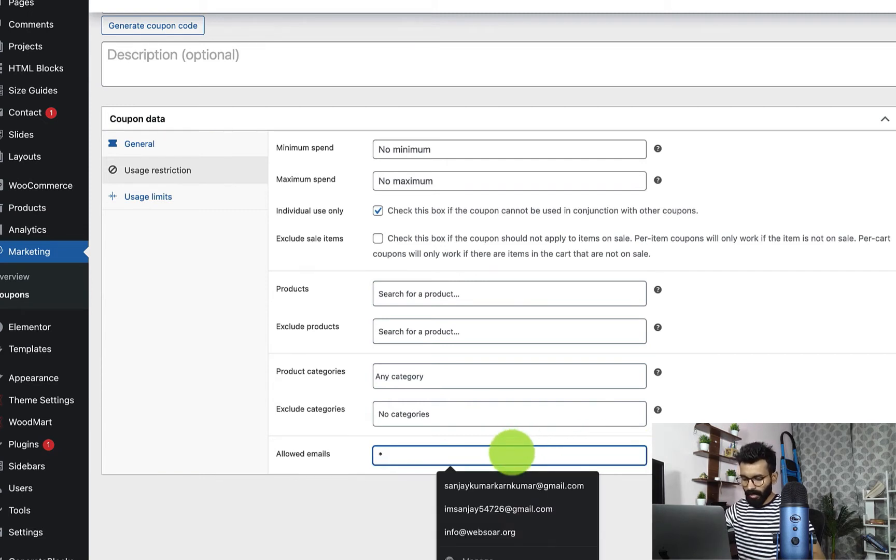
pyautogui.write('@yah')
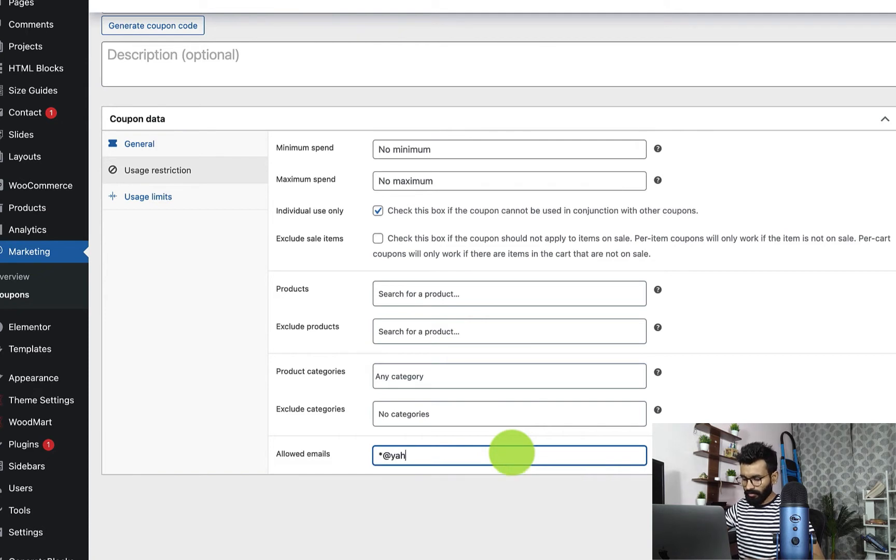
pyautogui.write('oo.com')
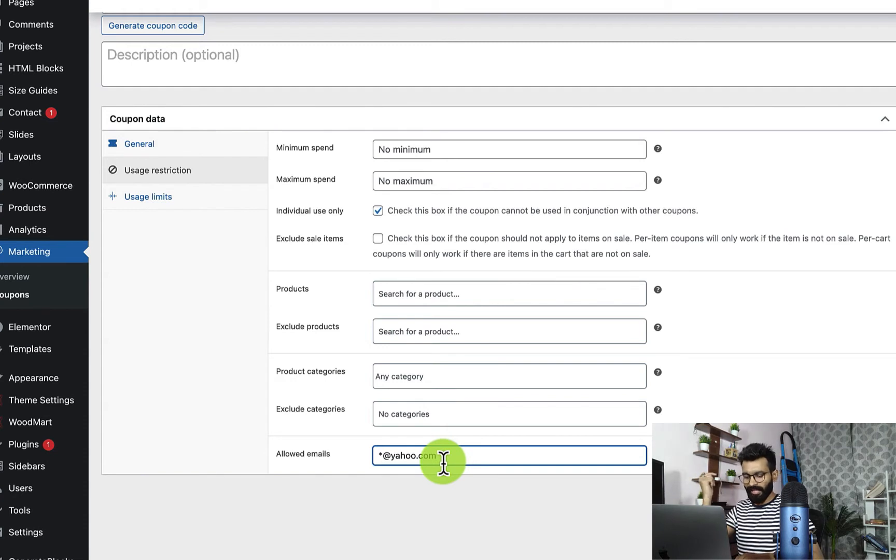
pyautogui.press('super+a')
pyautogui.press('BackSpace')
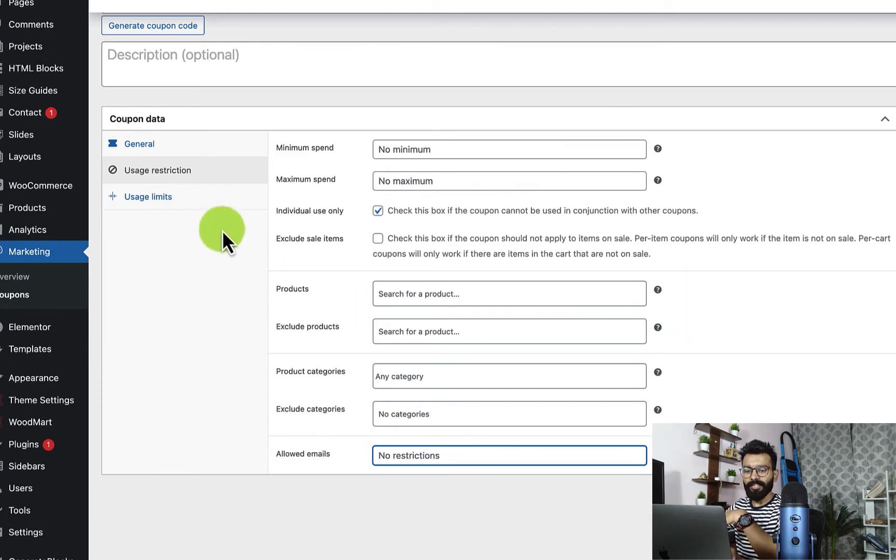
# Step: Open the coupon's usage limits, try a usage limit per user of 1, and clear the field
pyautogui.click(158, 199)
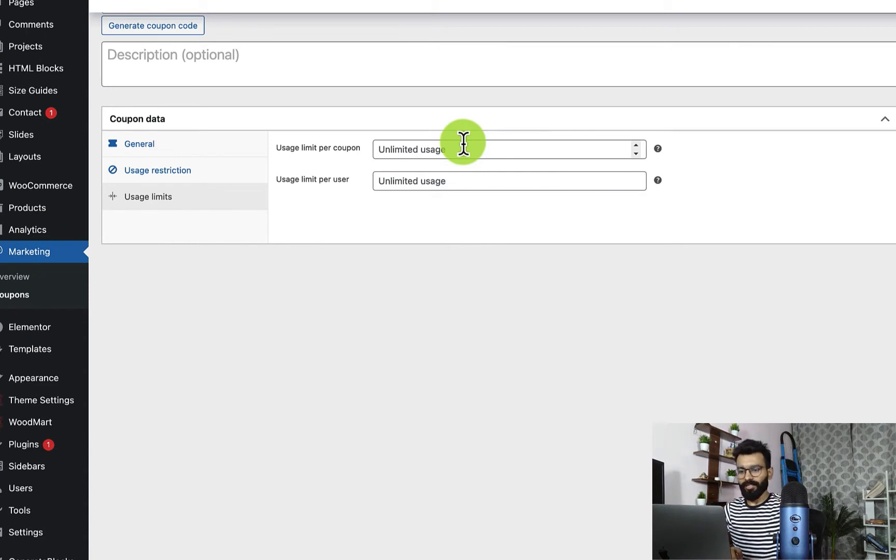
pyautogui.click(455, 192)
pyautogui.write('1')
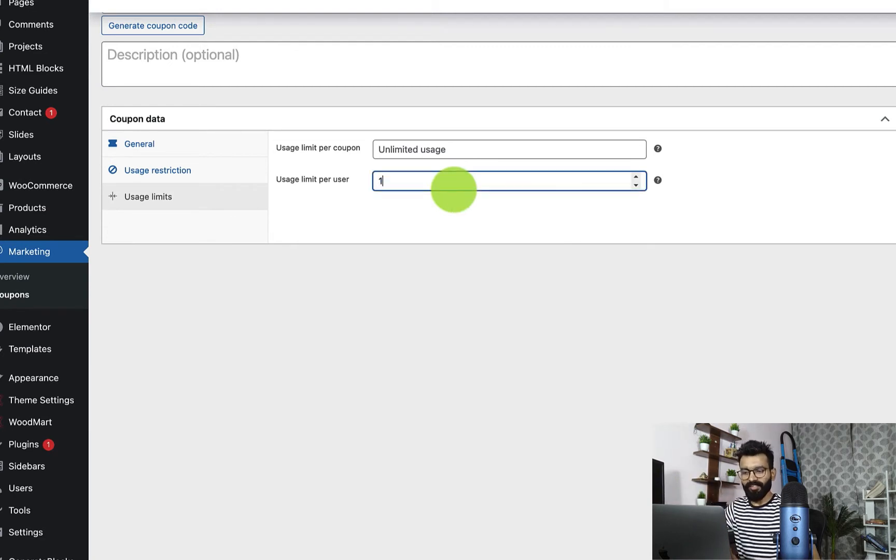
pyautogui.press('BackSpace')
pyautogui.write('10')
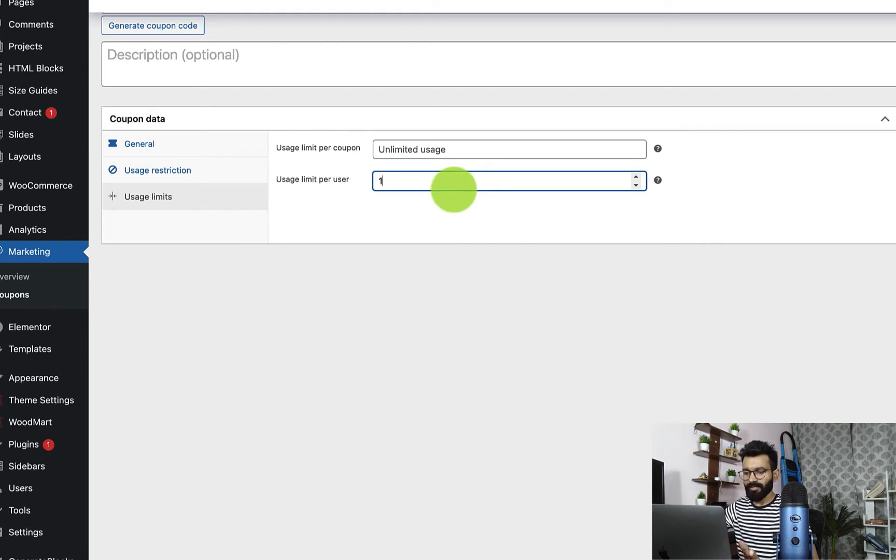
pyautogui.press('BackSpace')
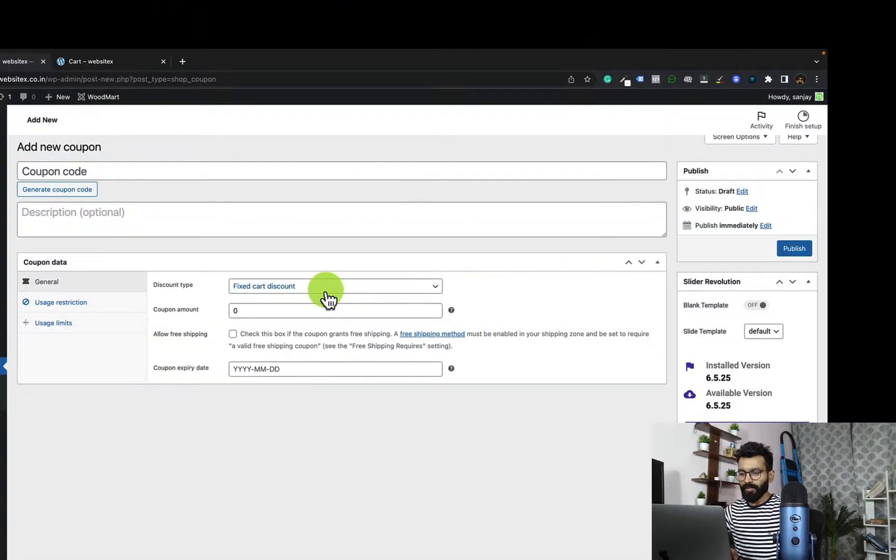
# Step: Define the new coupon as a percentage discount with the code pd20 and a coupon amount of 20
pyautogui.click(326, 300)
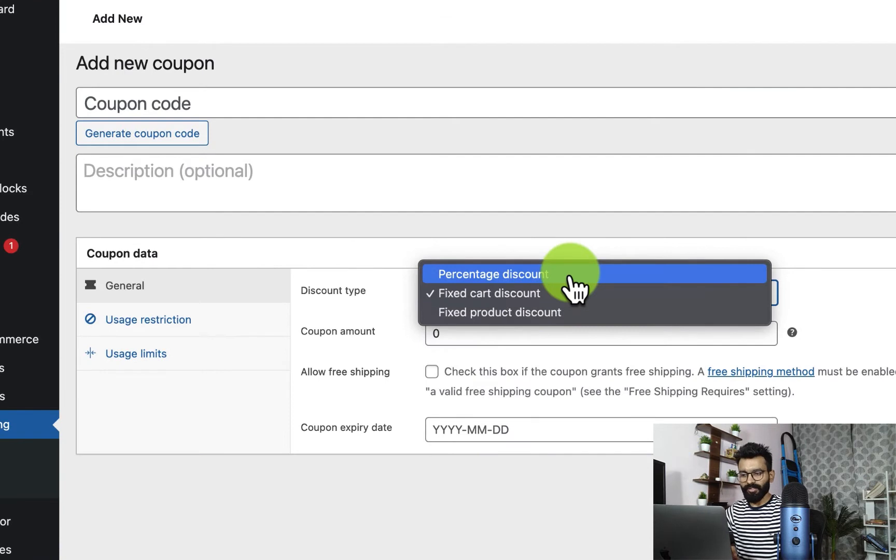
pyautogui.click(570, 280)
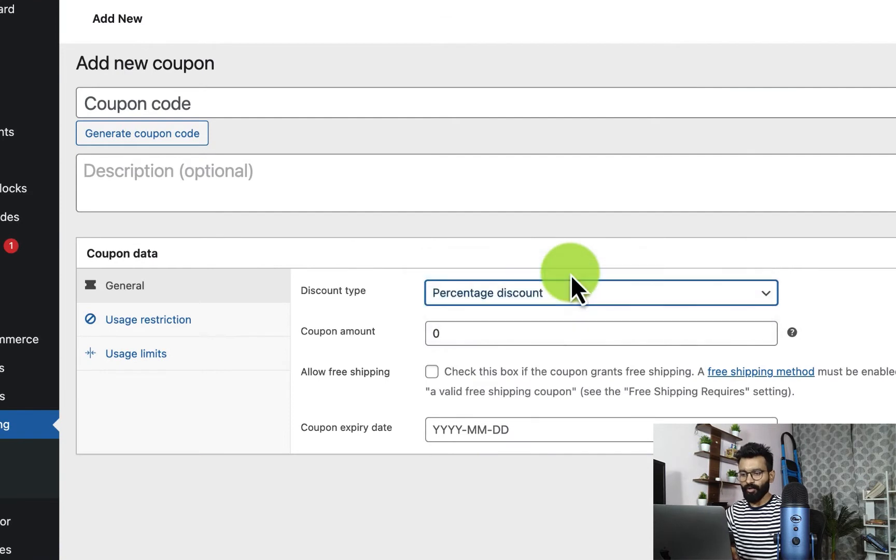
pyautogui.click(208, 99)
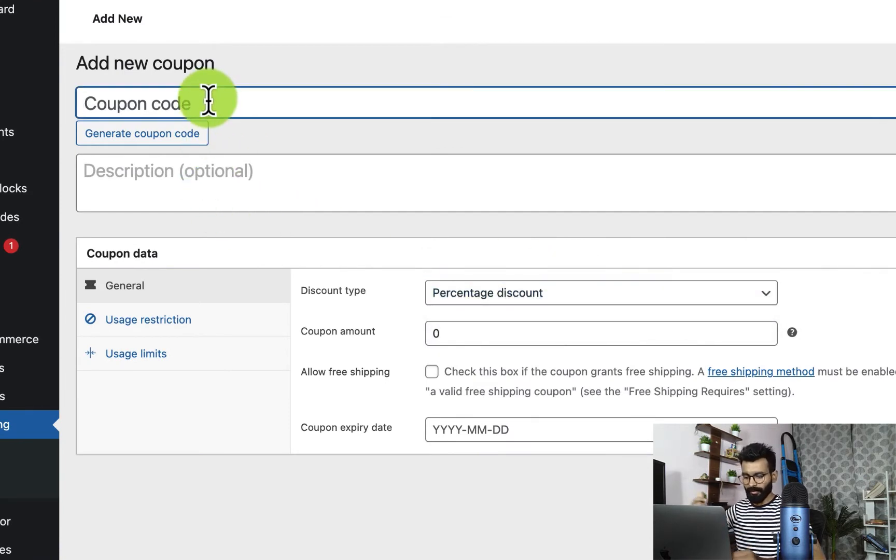
pyautogui.write('pd')
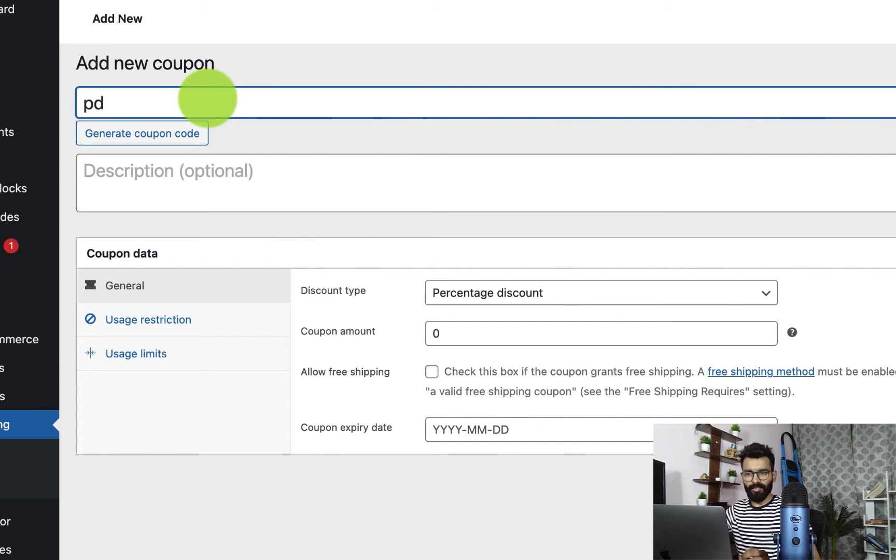
pyautogui.write('20')
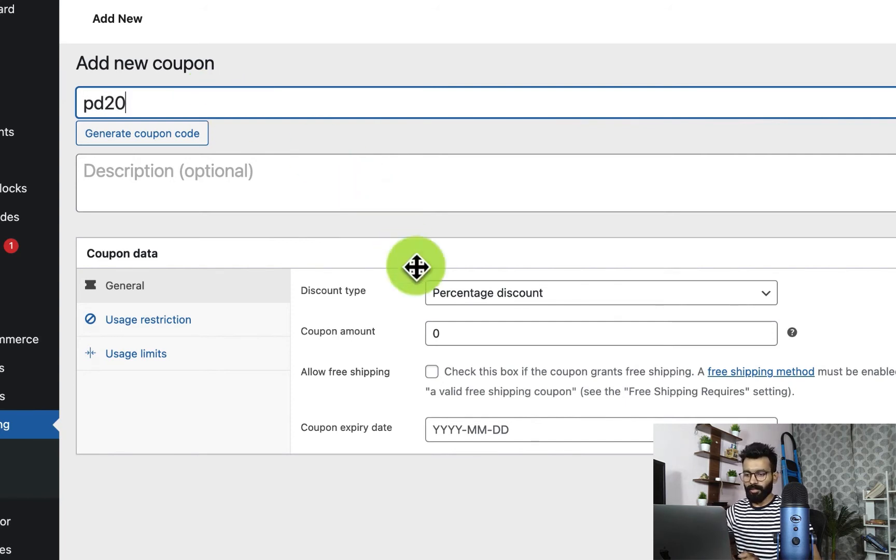
pyautogui.click(434, 336)
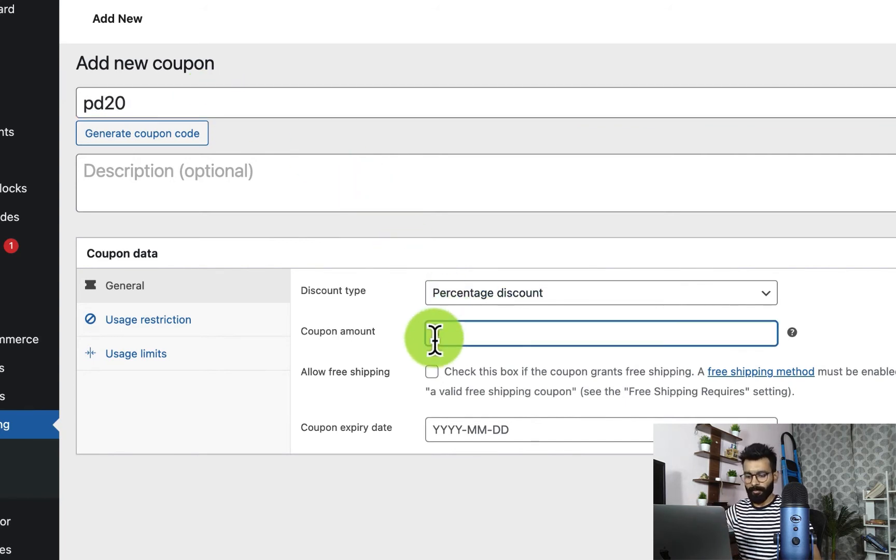
pyautogui.write('20')
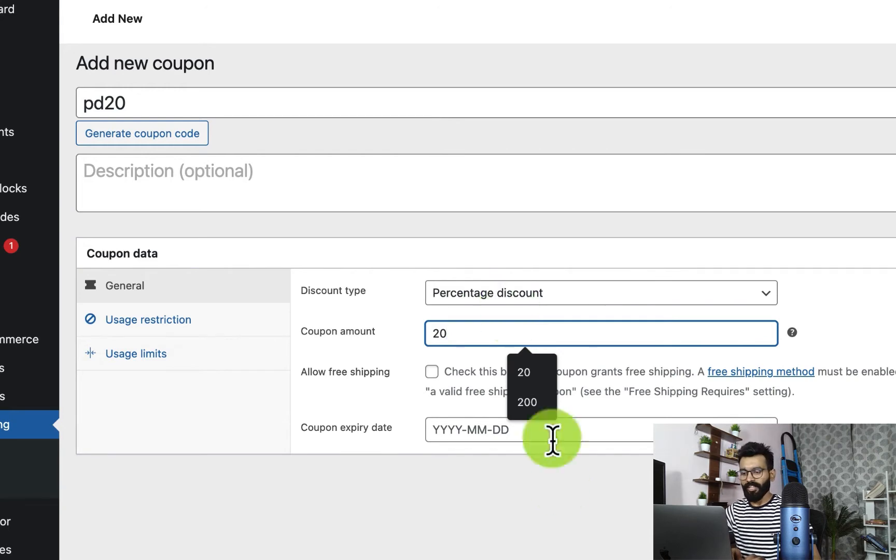
pyautogui.click(562, 500)
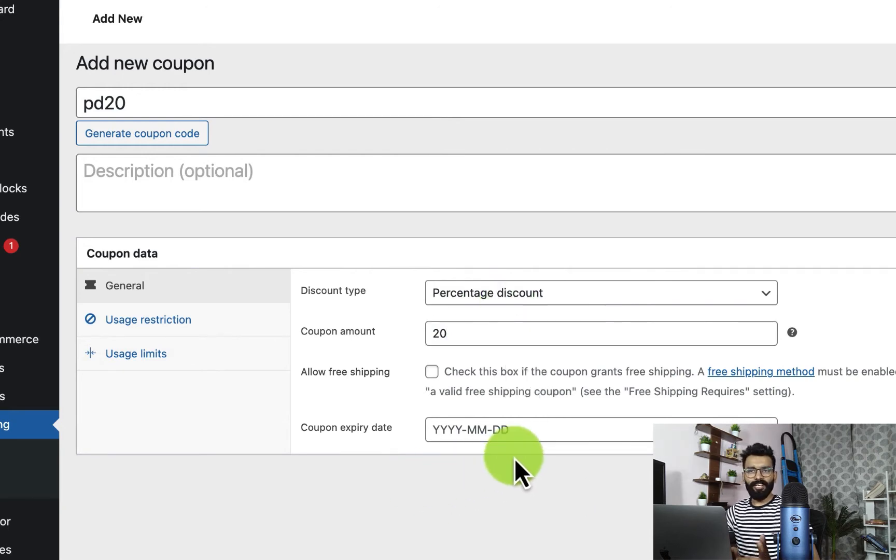
# Step: Check the usage restrictions, usage limits and general settings of coupon pd20, and publish it
pyautogui.click(170, 320)
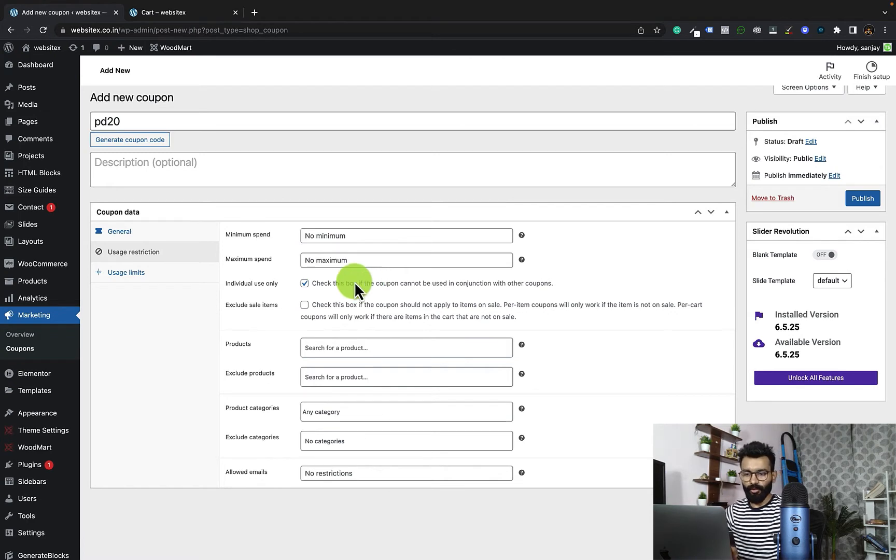
pyautogui.click(126, 272)
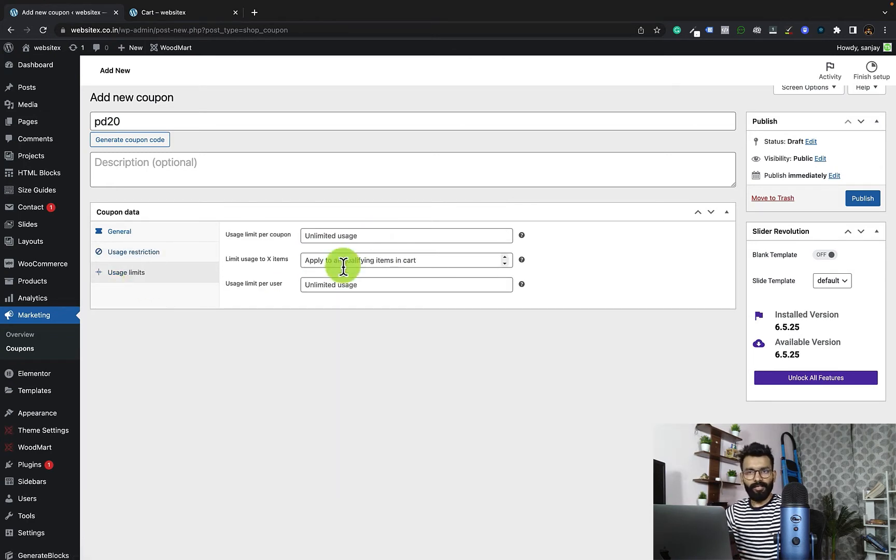
pyautogui.click(121, 235)
pyautogui.click(214, 166)
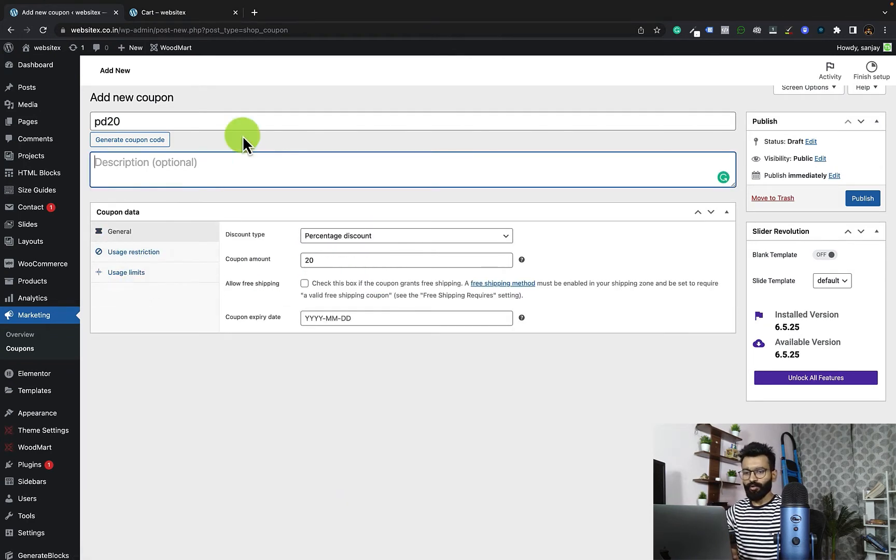
pyautogui.click(261, 123)
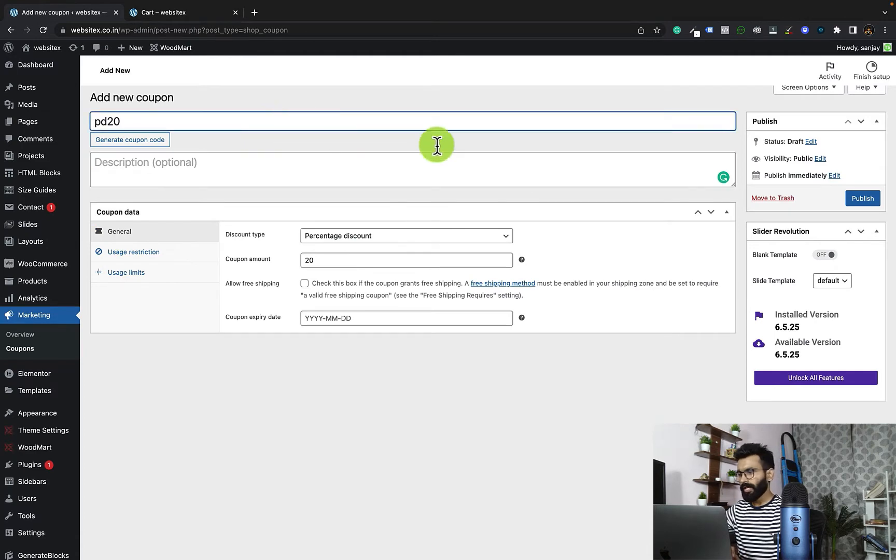
pyautogui.click(861, 202)
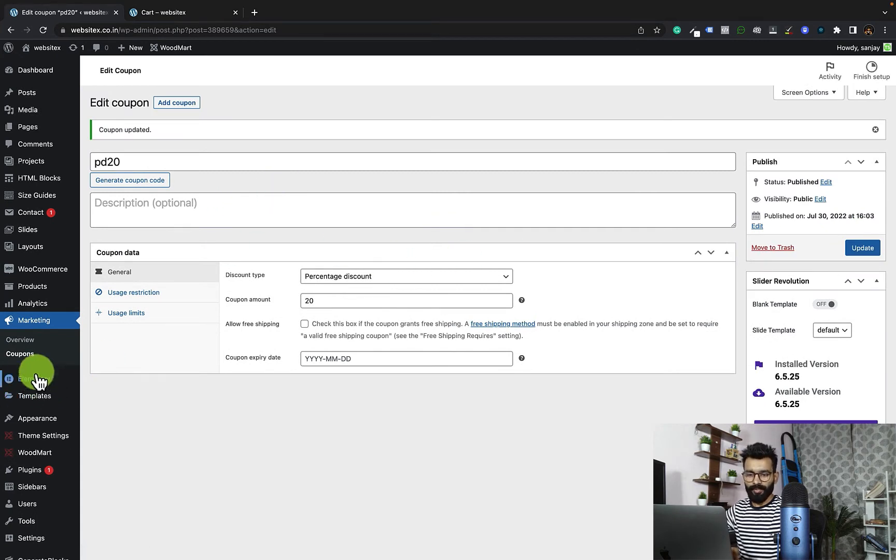
# Step: Return to the coupon list and start a new coupon with the Fixed cart discount type
pyautogui.click(24, 356)
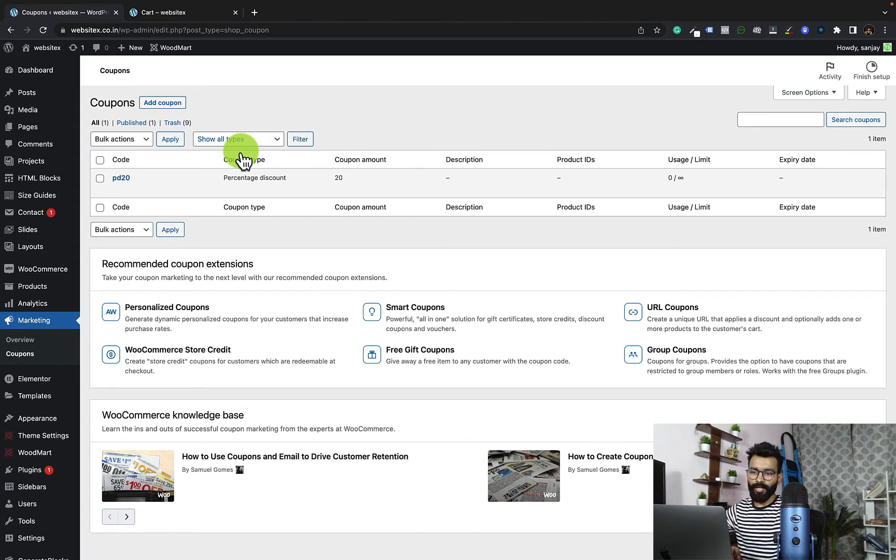
pyautogui.click(178, 111)
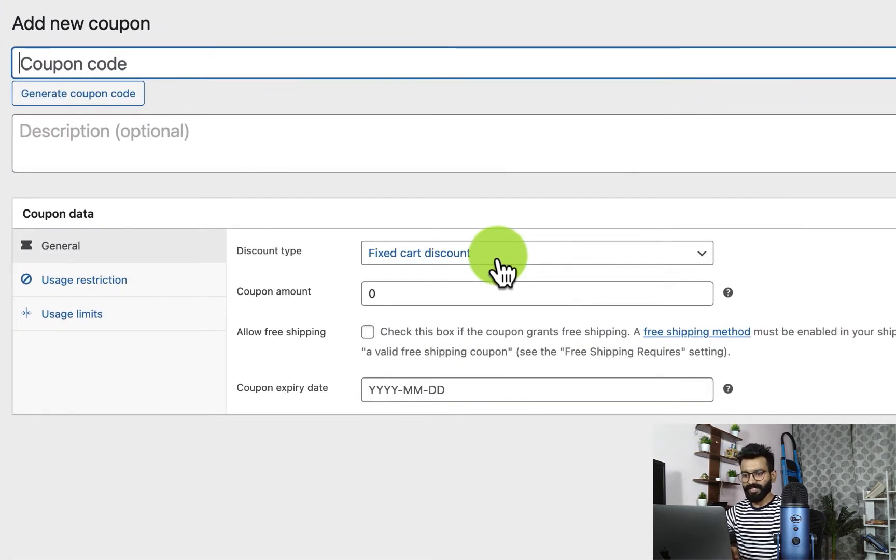
pyautogui.click(385, 243)
pyautogui.click(496, 257)
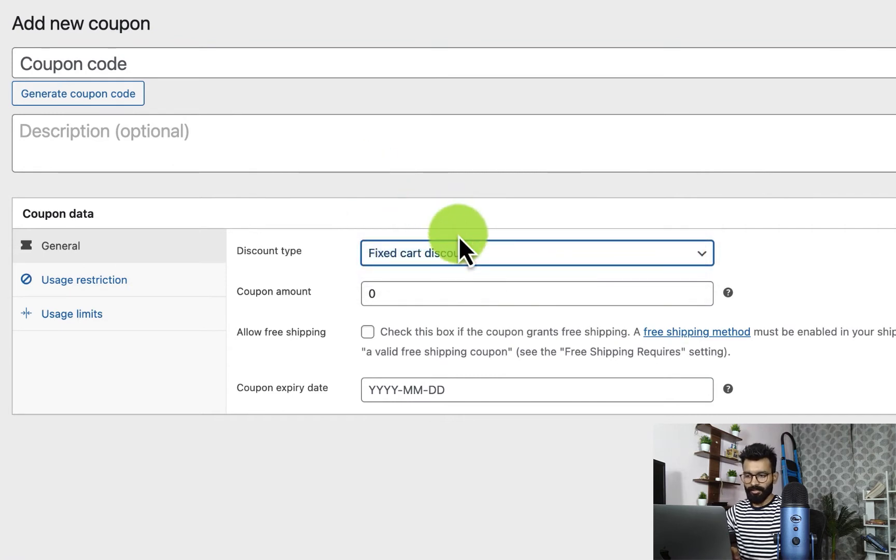
# Step: Give the fixed cart discount coupon the code fcd30 and an amount of 30, and publish it
pyautogui.click(245, 54)
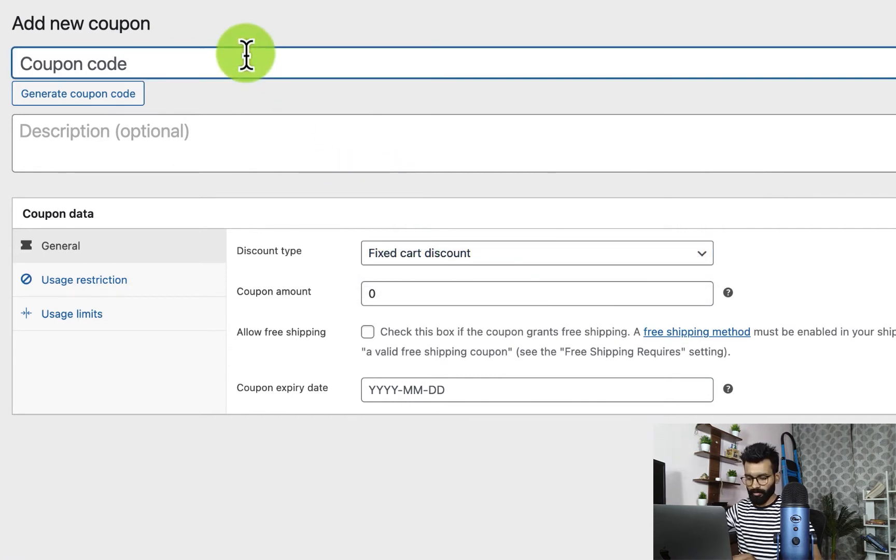
pyautogui.write('fcd')
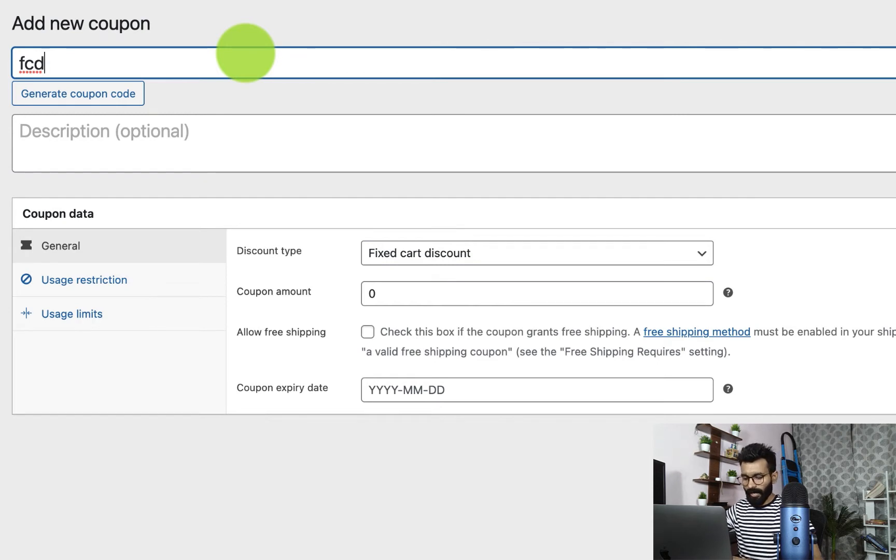
pyautogui.write('30')
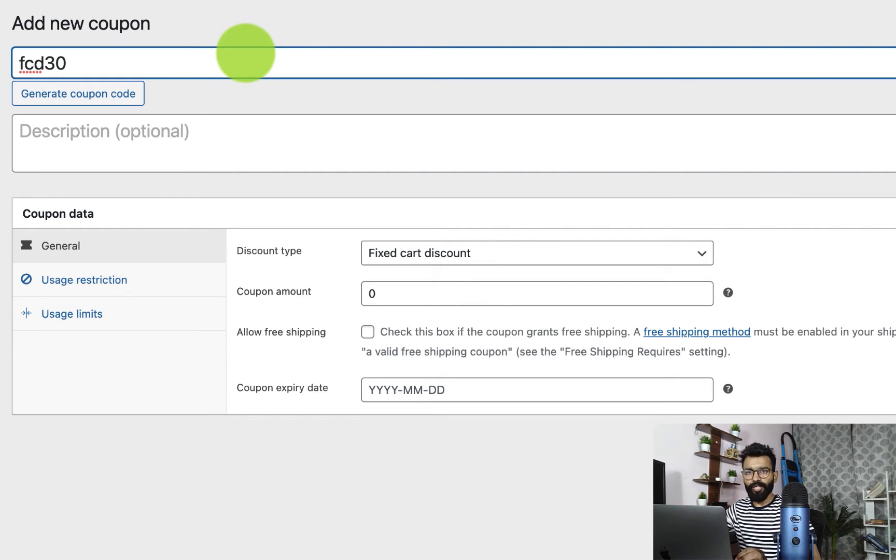
pyautogui.click(365, 293)
pyautogui.write('30')
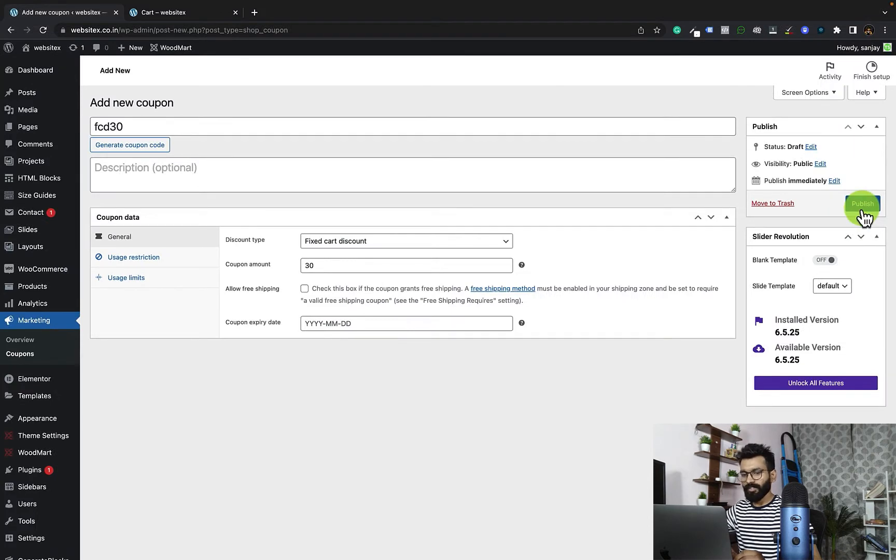
pyautogui.click(862, 209)
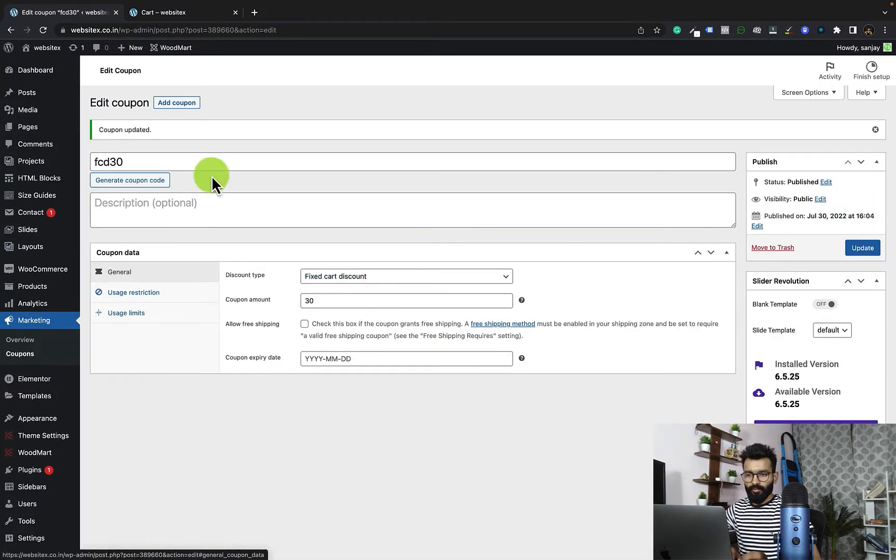
# Step: Start a new coupon with the Fixed product discount type and the code fpd40
pyautogui.click(189, 111)
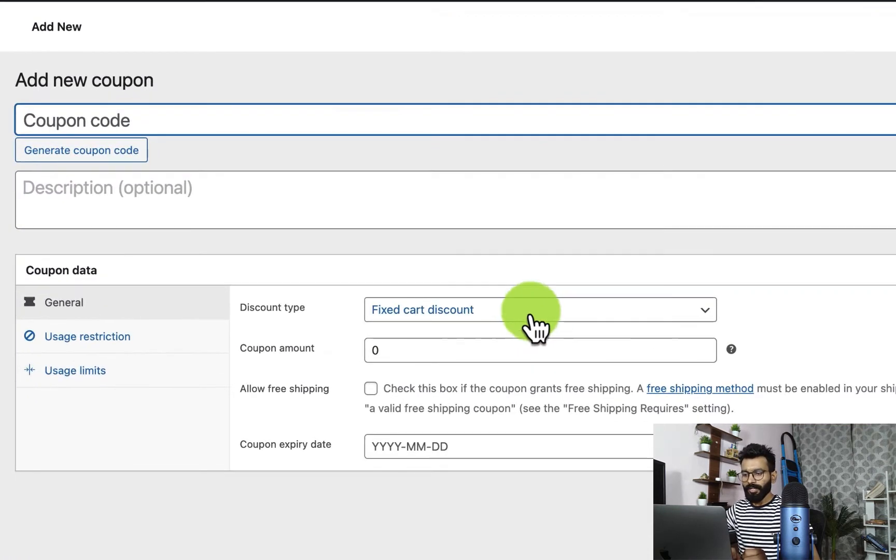
pyautogui.click(529, 313)
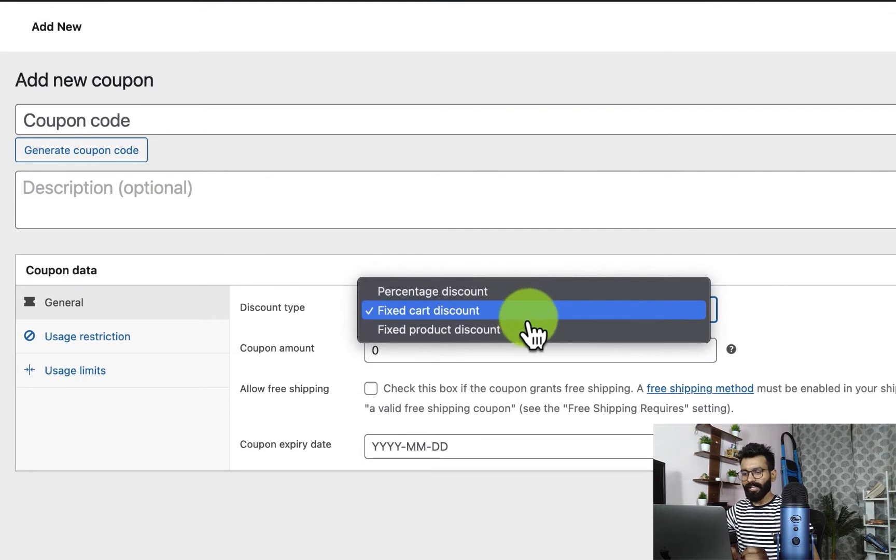
pyautogui.click(528, 331)
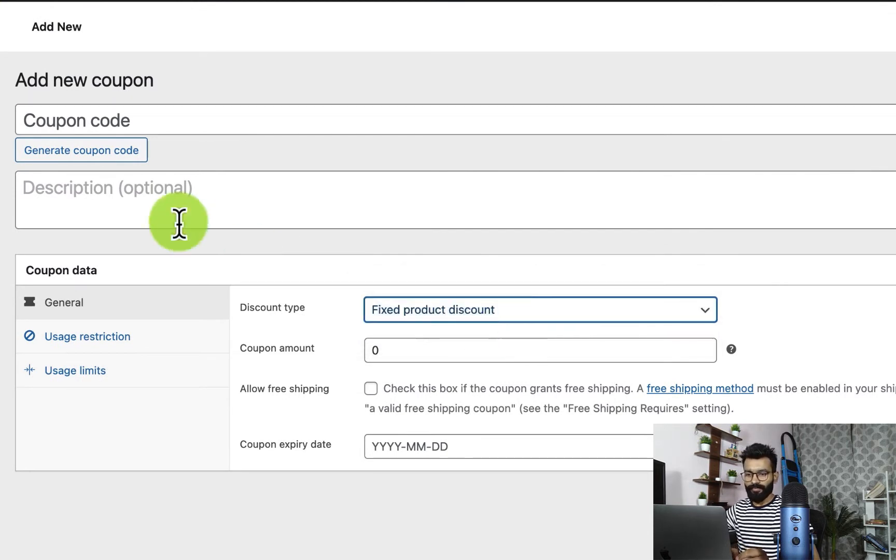
pyautogui.click(160, 127)
pyautogui.write('f')
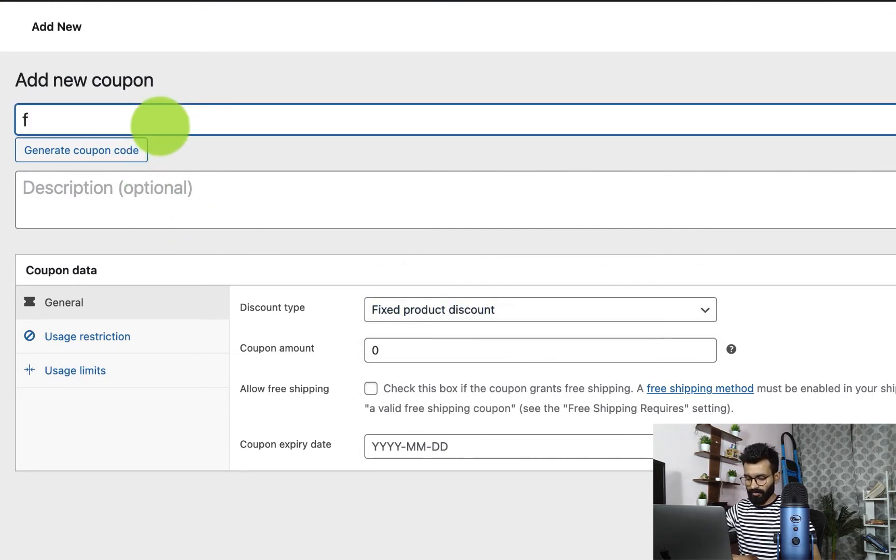
pyautogui.write('pd')
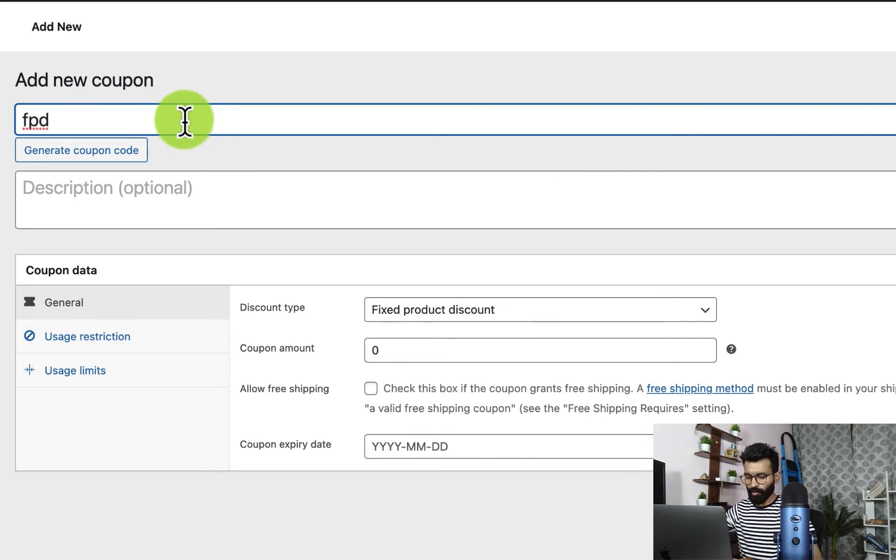
pyautogui.write('40')
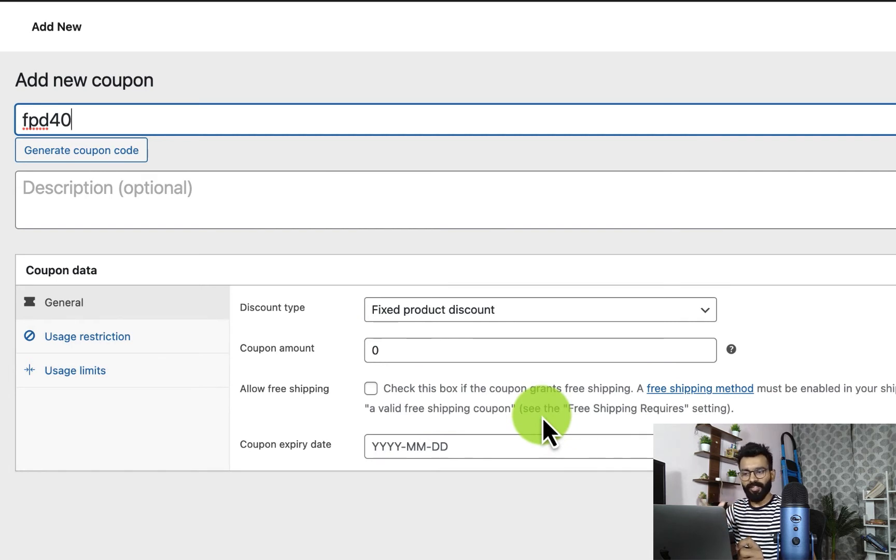
# Step: Set the coupon amount of fpd40 to 40, publish it and return to the coupon list
pyautogui.click(371, 351)
pyautogui.write('40')
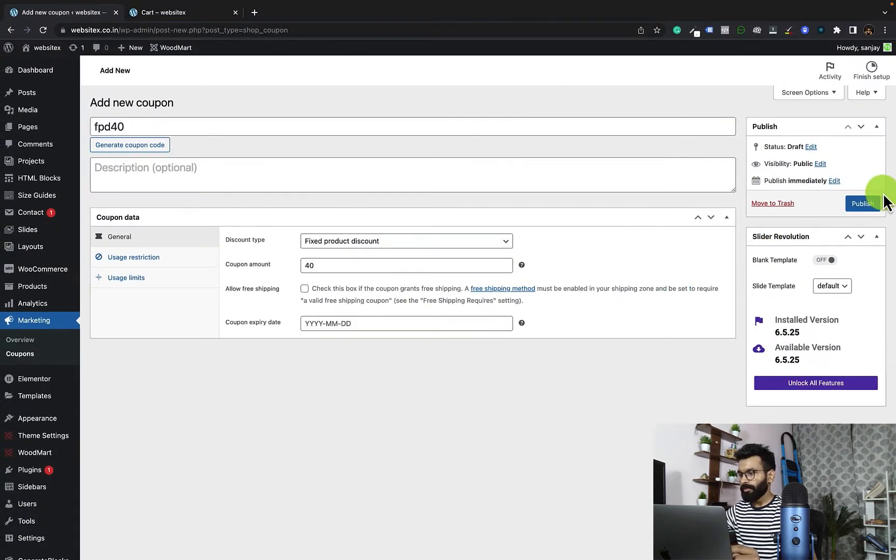
pyautogui.click(867, 203)
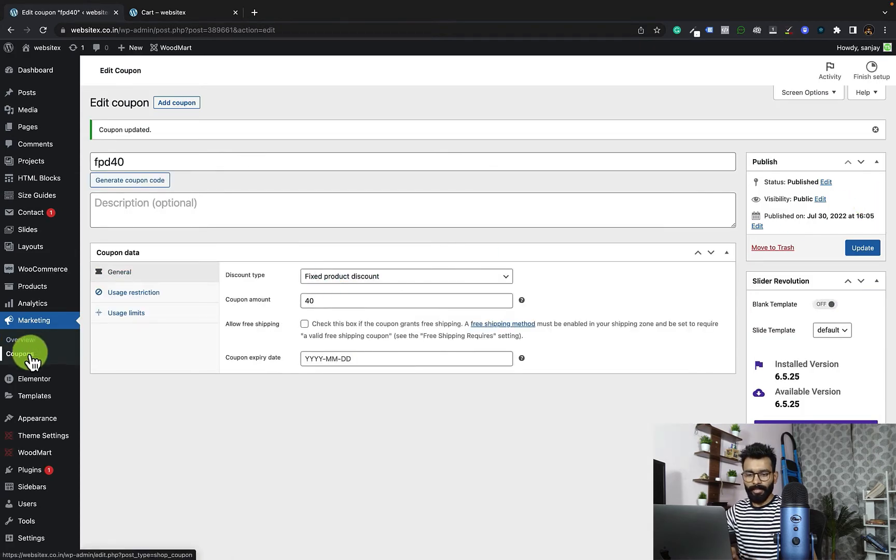
pyautogui.click(21, 354)
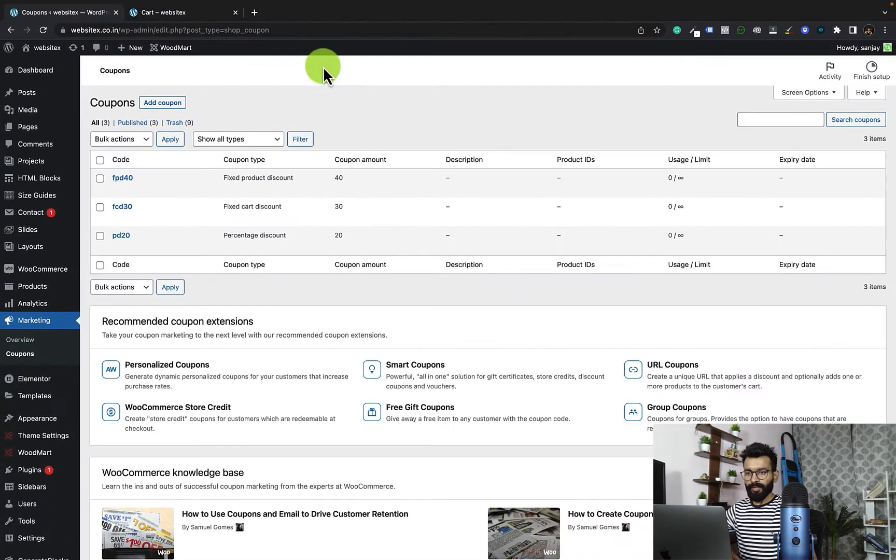
# Step: Switch to the storefront, add the Classic wooden chair to the cart and open the cart page
pyautogui.click(189, 13)
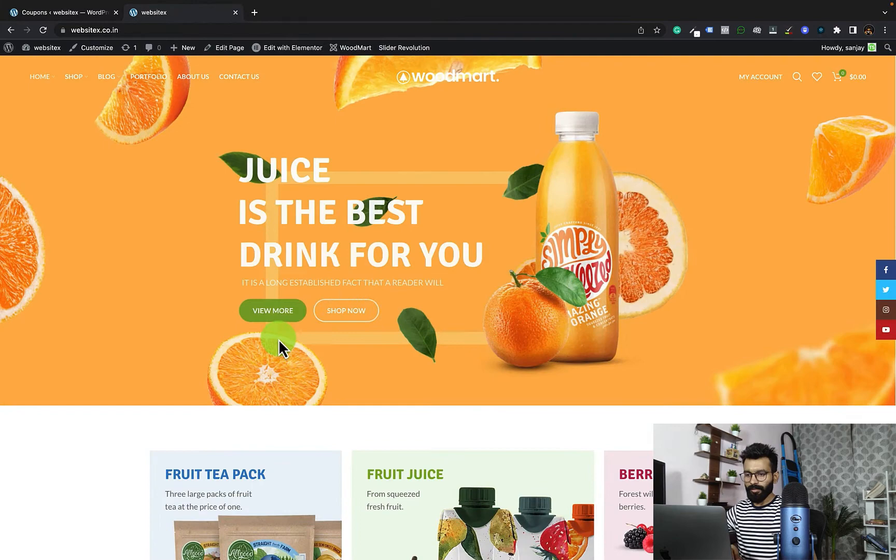
pyautogui.scroll(-3, 279, 339)
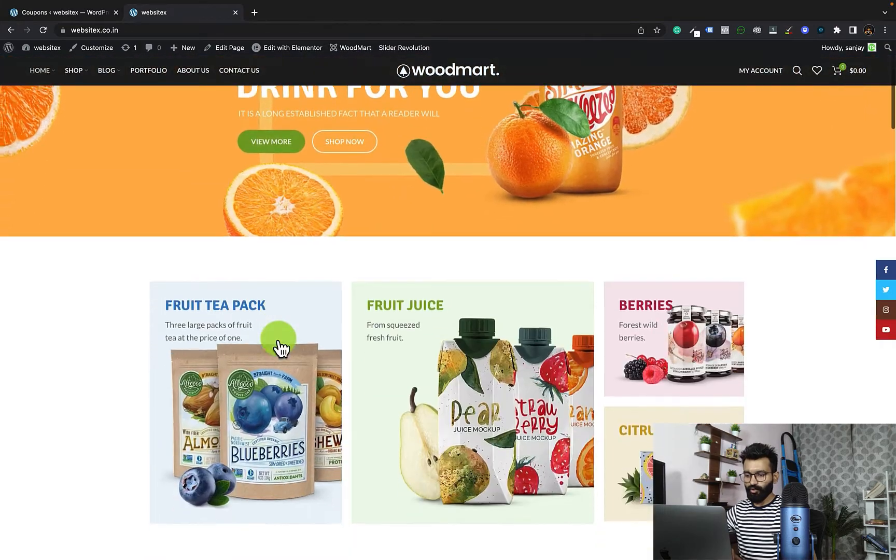
pyautogui.scroll(-12, 280, 342)
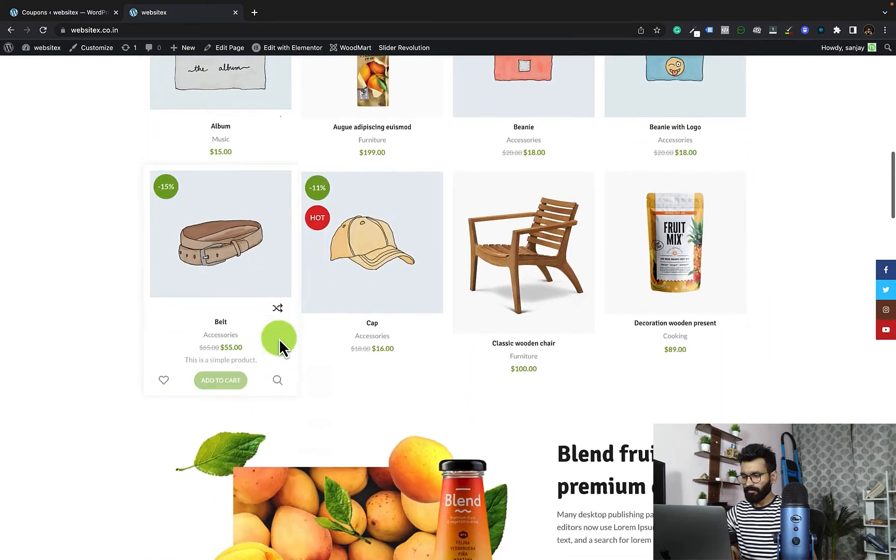
pyautogui.moveTo(522, 263)
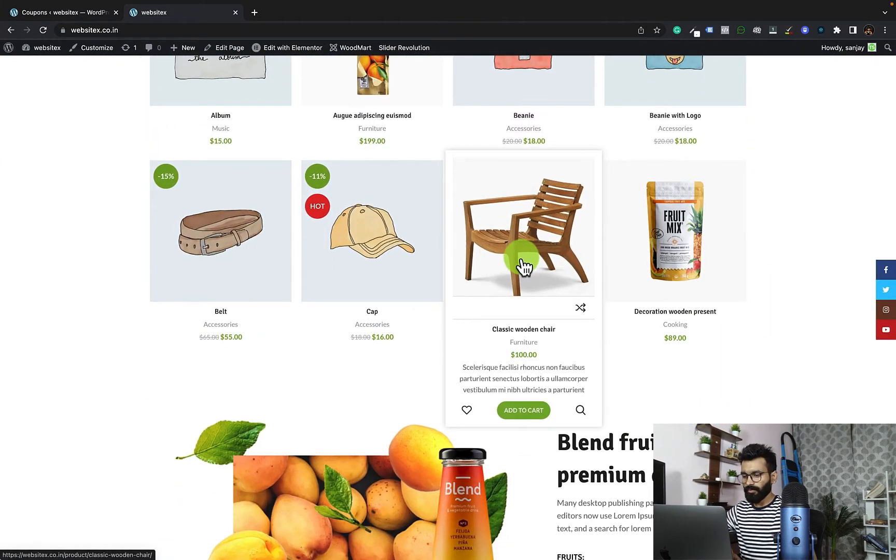
pyautogui.click(539, 413)
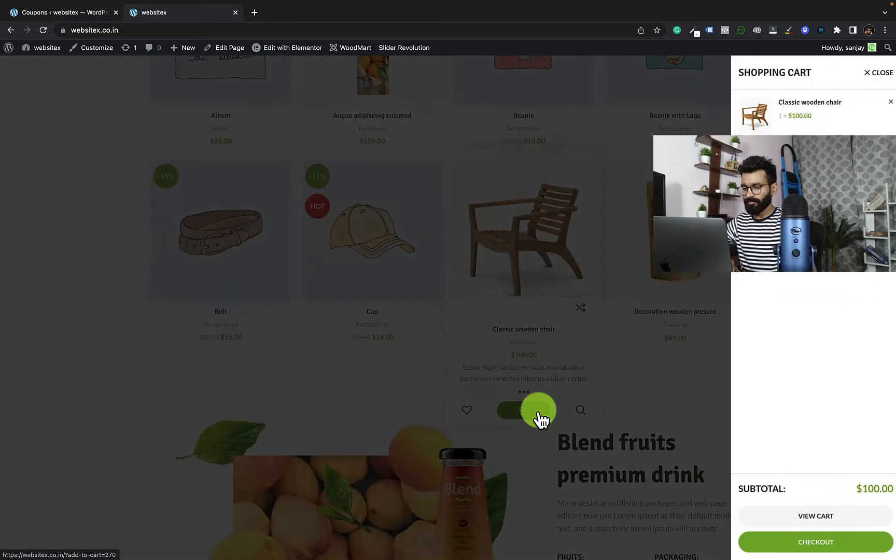
pyautogui.click(812, 525)
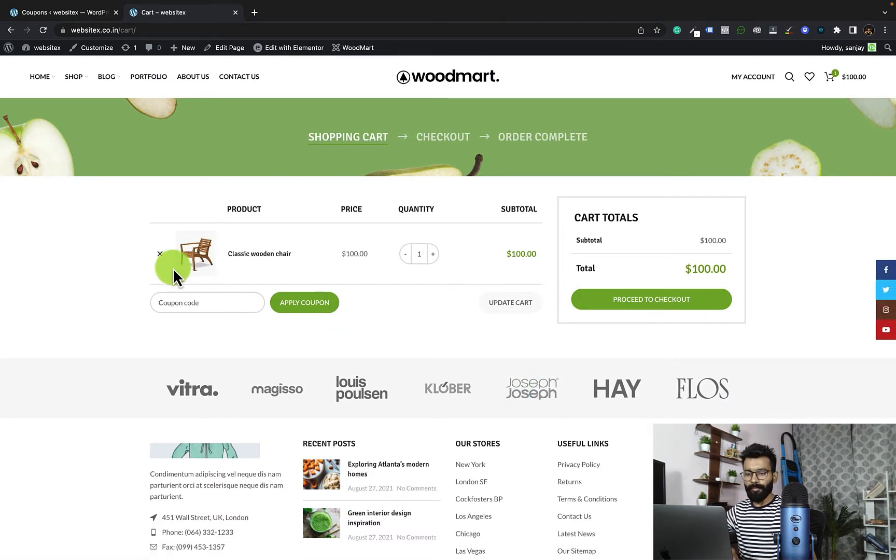
# Step: Apply the percentage discount coupon pd20 to the cart
pyautogui.click(217, 304)
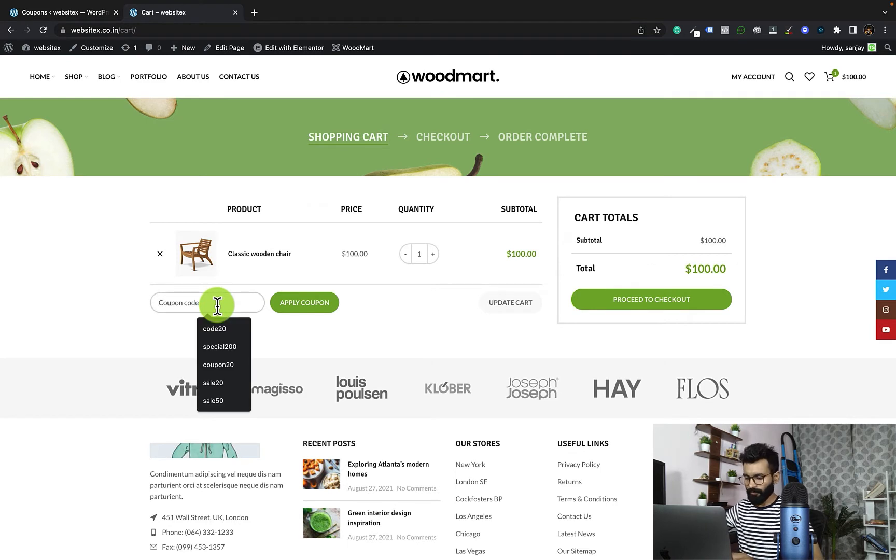
pyautogui.write('pd20')
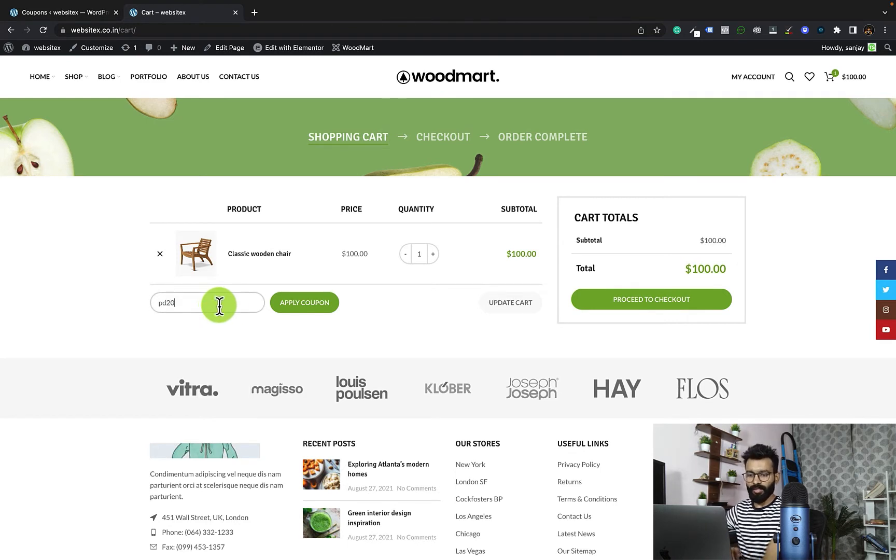
pyautogui.click(311, 308)
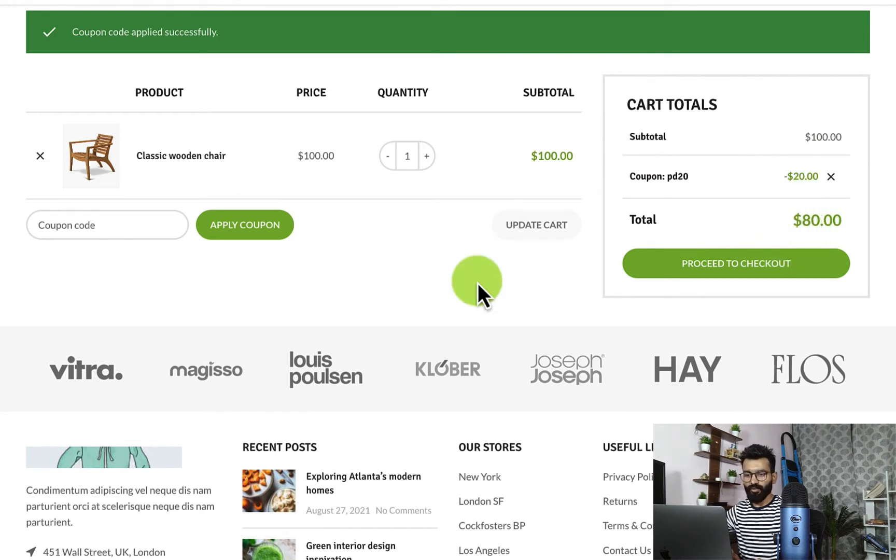
# Step: Remove coupon pd20 from the cart and update the Classic wooden chair's quantity to 2
pyautogui.click(831, 177)
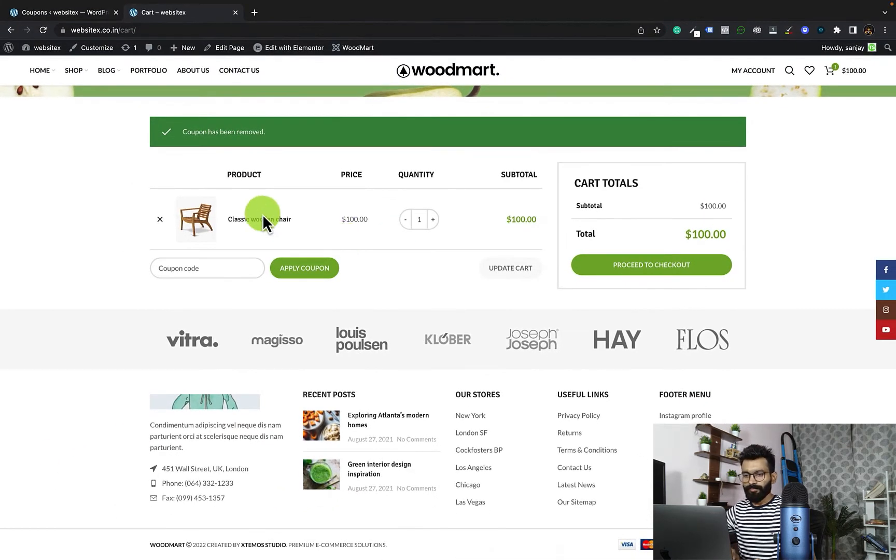
pyautogui.click(43, 29)
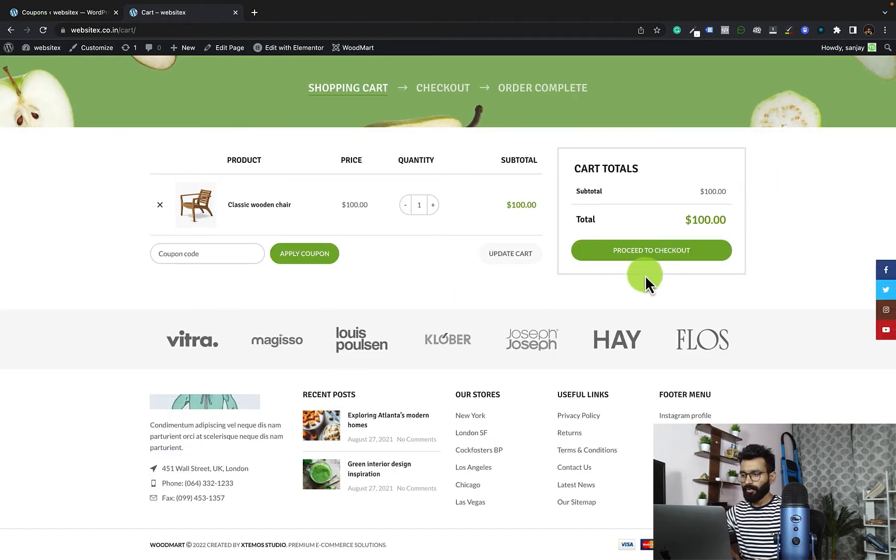
pyautogui.click(180, 256)
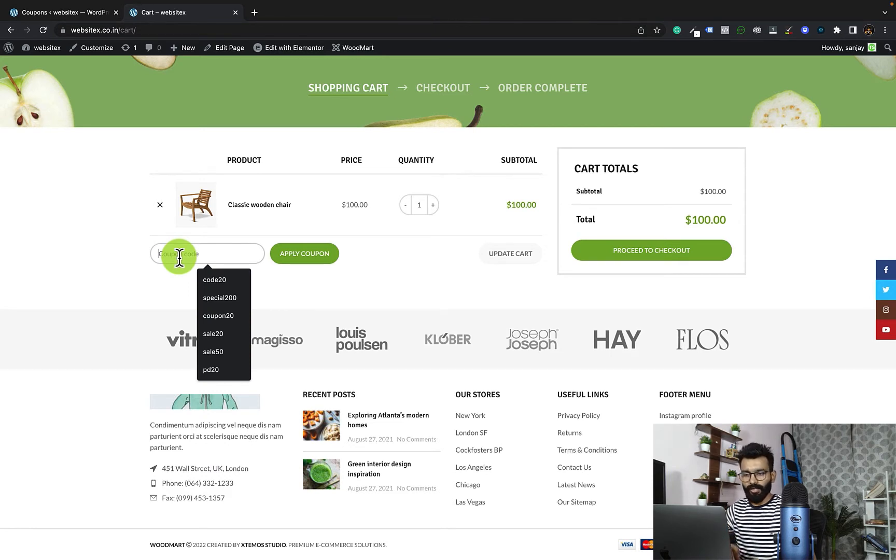
pyautogui.click(445, 221)
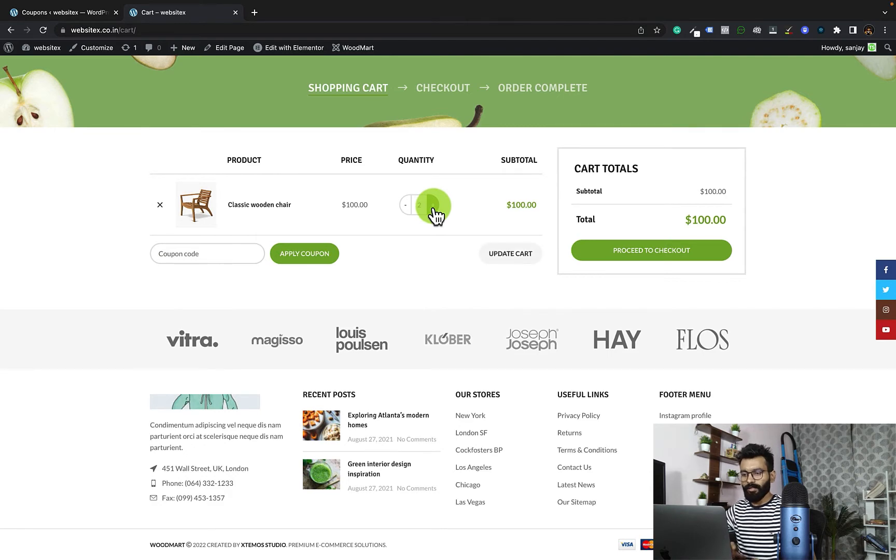
pyautogui.scroll(1, 477, 259)
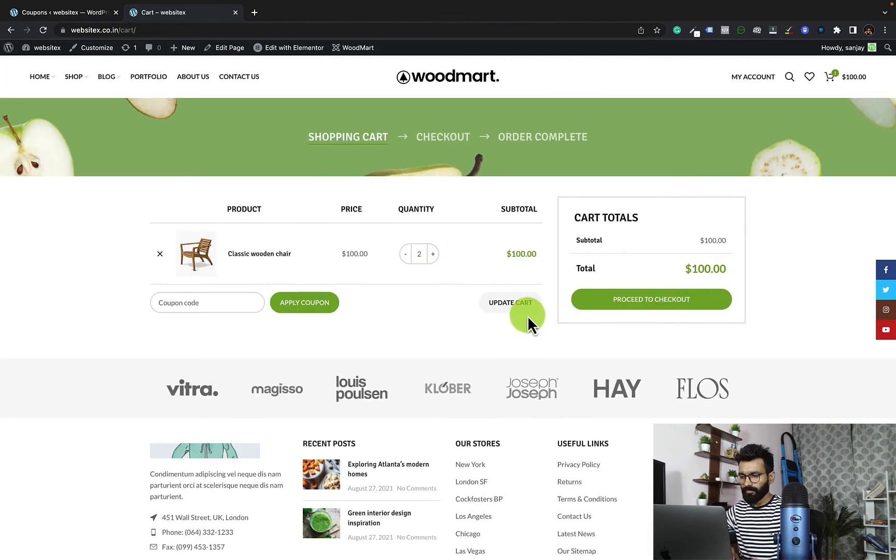
pyautogui.click(516, 300)
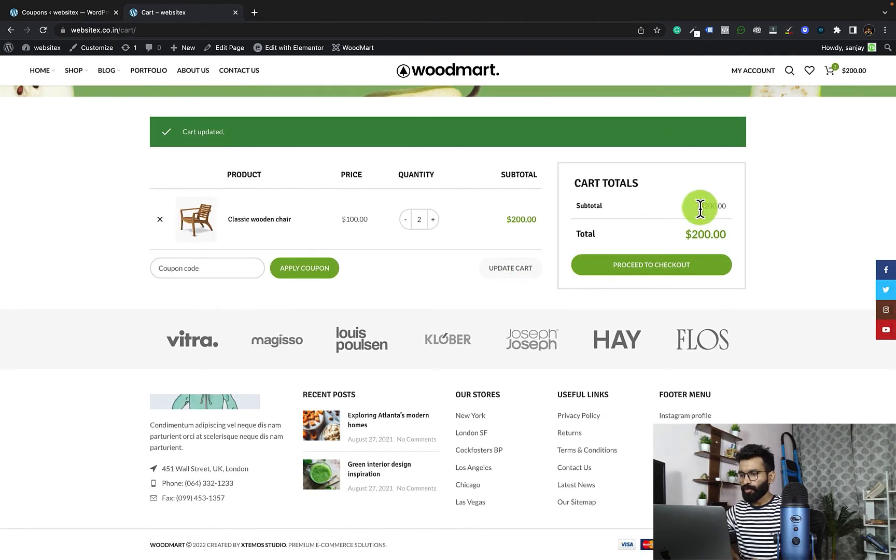
# Step: Apply the fixed cart discount coupon fcd30 to the cart with two chairs
pyautogui.click(212, 266)
pyautogui.write('fcd30')
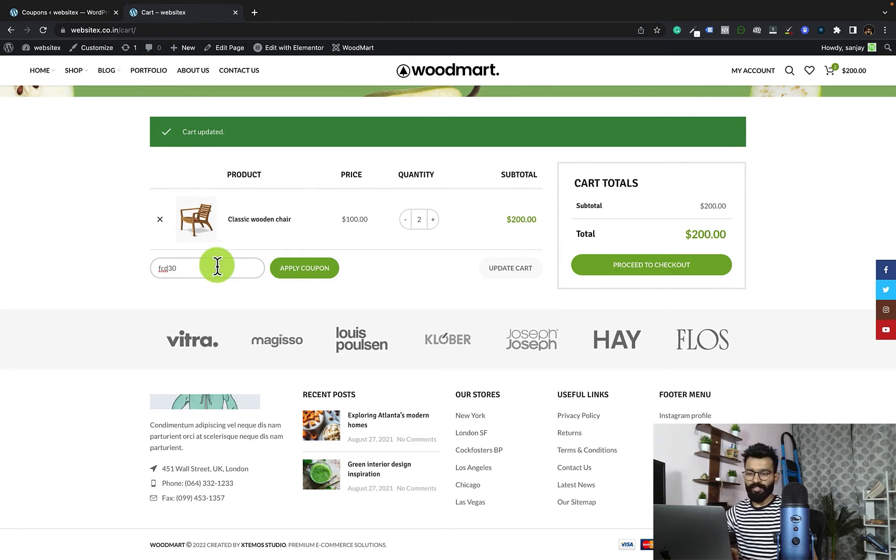
pyautogui.click(314, 270)
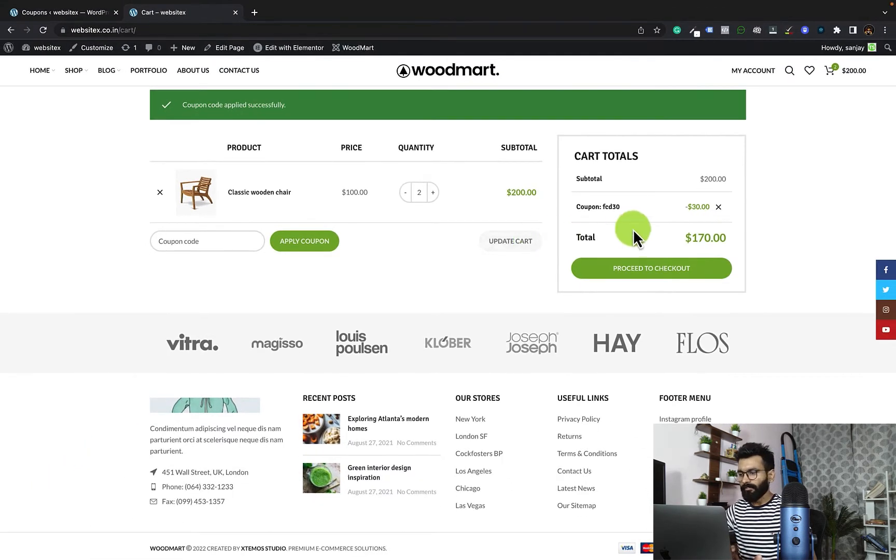
# Step: Remove coupon fcd30, reload the cart and apply the fixed product discount coupon fpd40
pyautogui.click(718, 207)
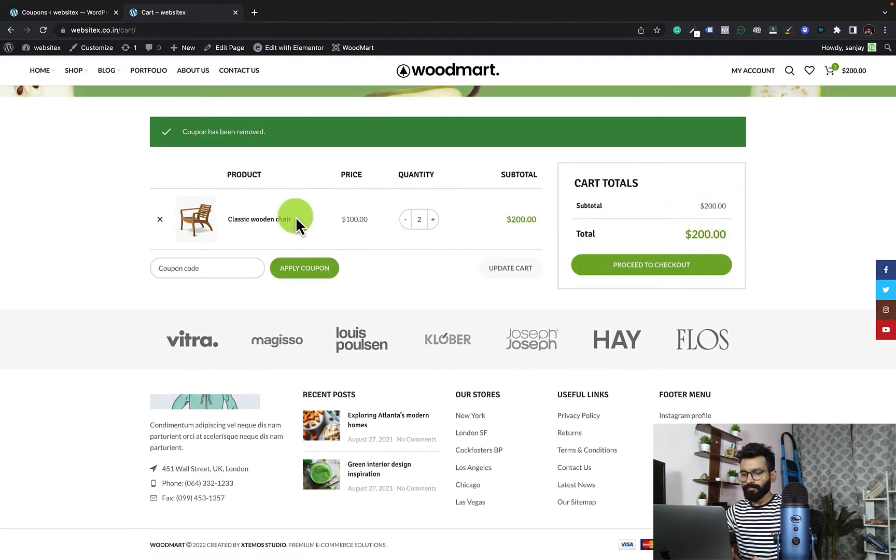
pyautogui.click(45, 30)
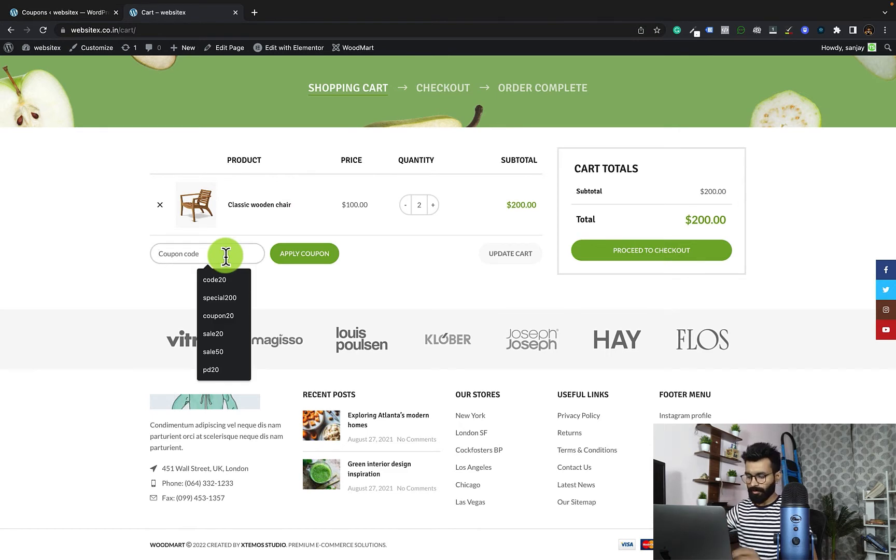
pyautogui.write('fpd40')
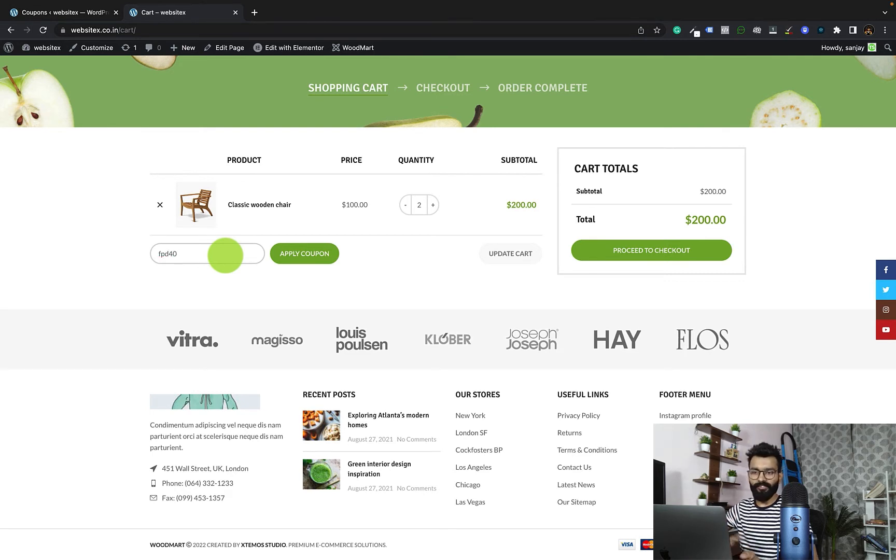
pyautogui.click(318, 254)
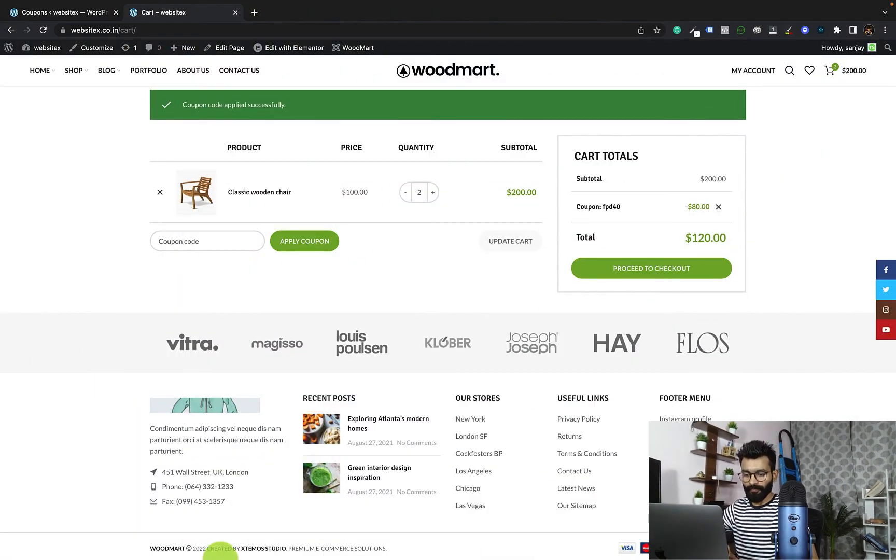
# Step: Switch to the other browser window showing the storefront and view its My account page
pyautogui.click(156, 524)
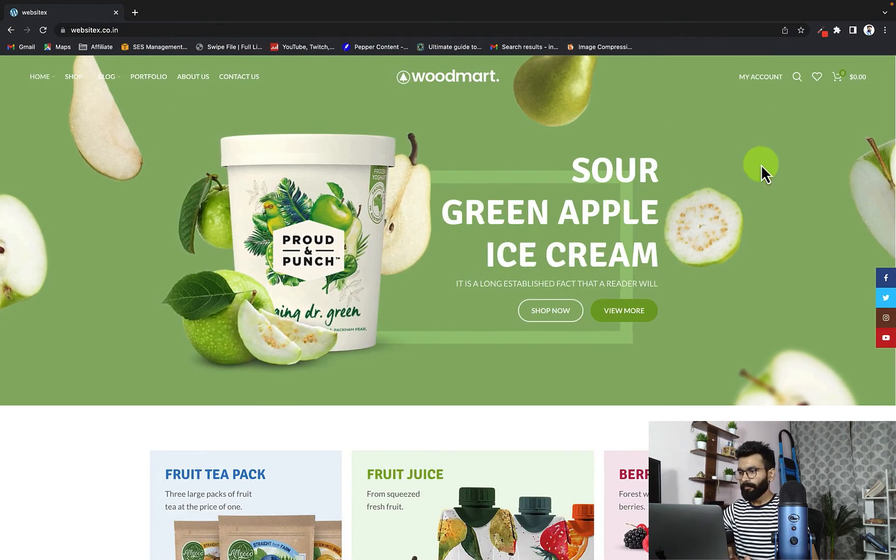
pyautogui.click(765, 83)
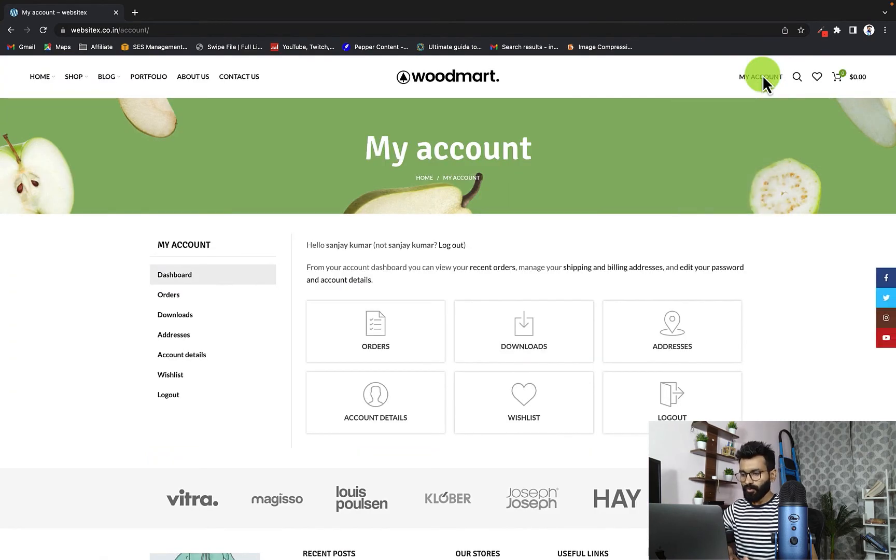
pyautogui.scroll(-1, 763, 79)
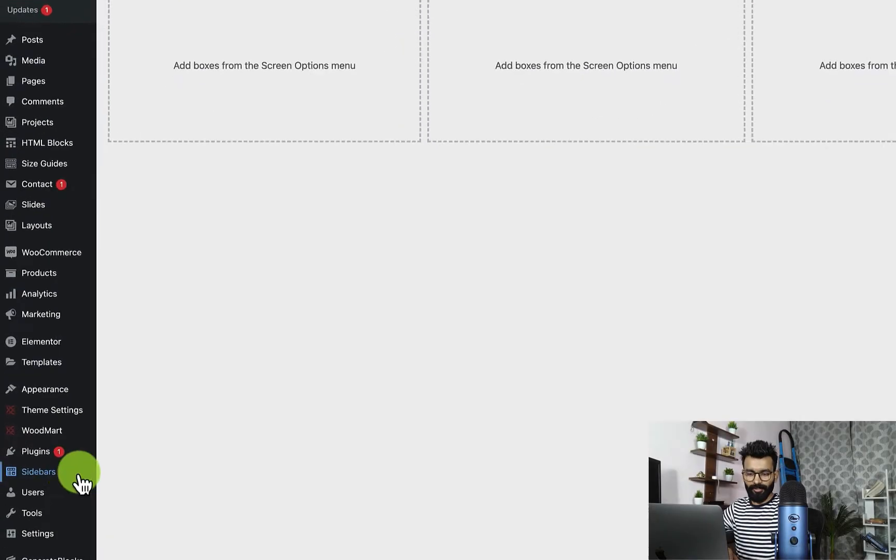
# Step: Open the page for adding new plugins in the WordPress admin and search for coupon
pyautogui.moveTo(30, 471)
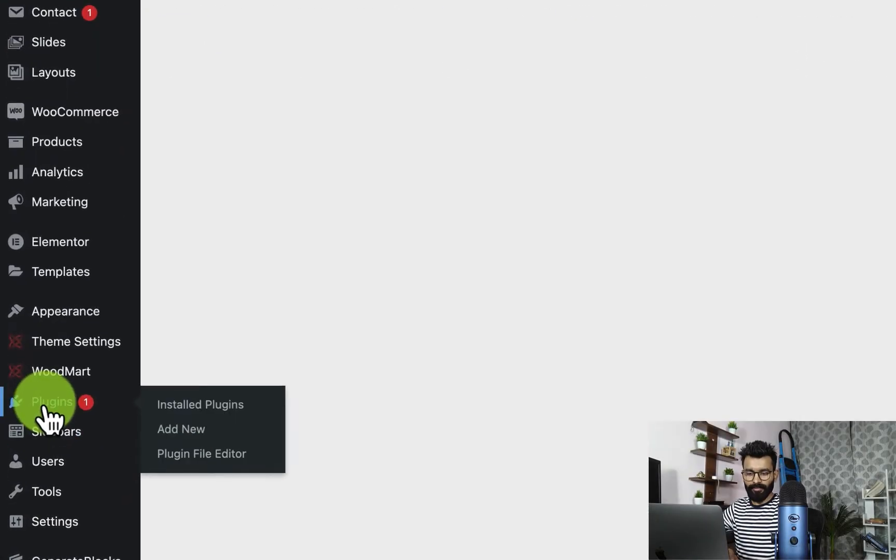
pyautogui.click(185, 431)
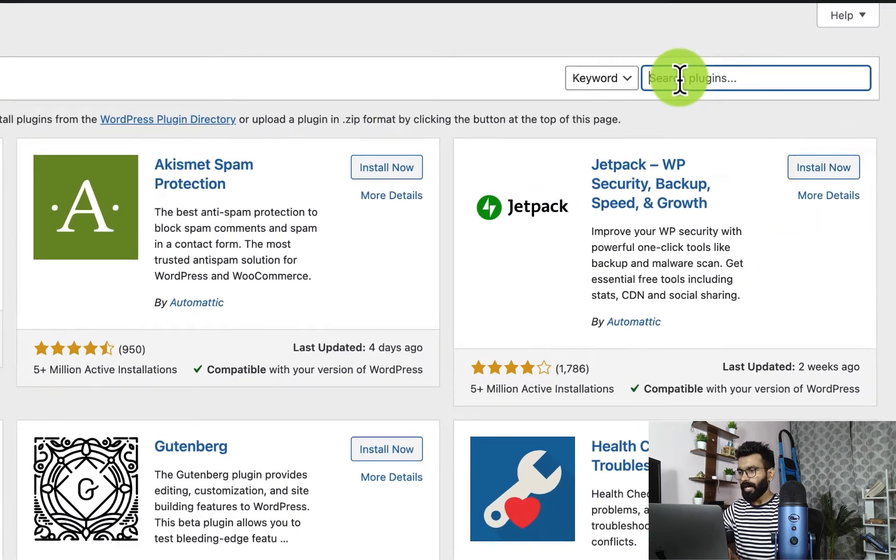
pyautogui.click(762, 102)
pyautogui.write('coupon')
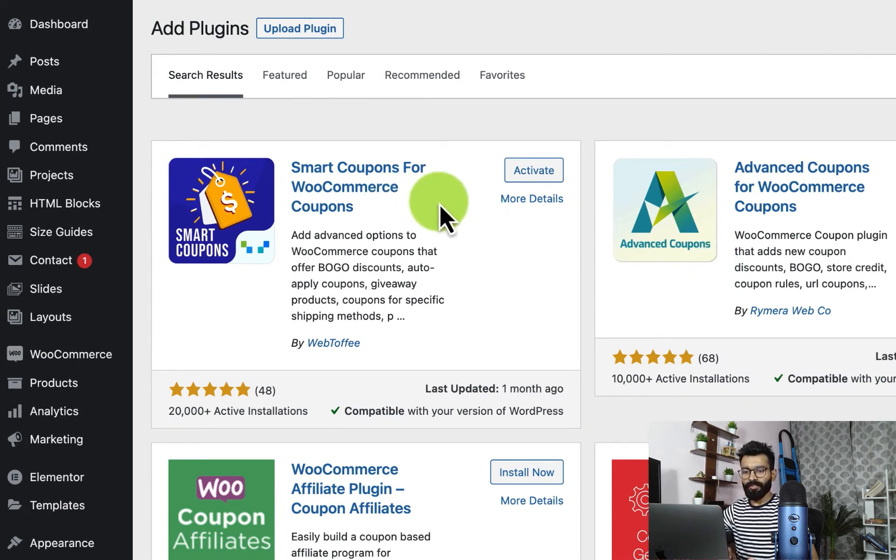
# Step: Activate the Smart Coupons For WooCommerce Coupons plugin and open the store's coupon list
pyautogui.click(531, 179)
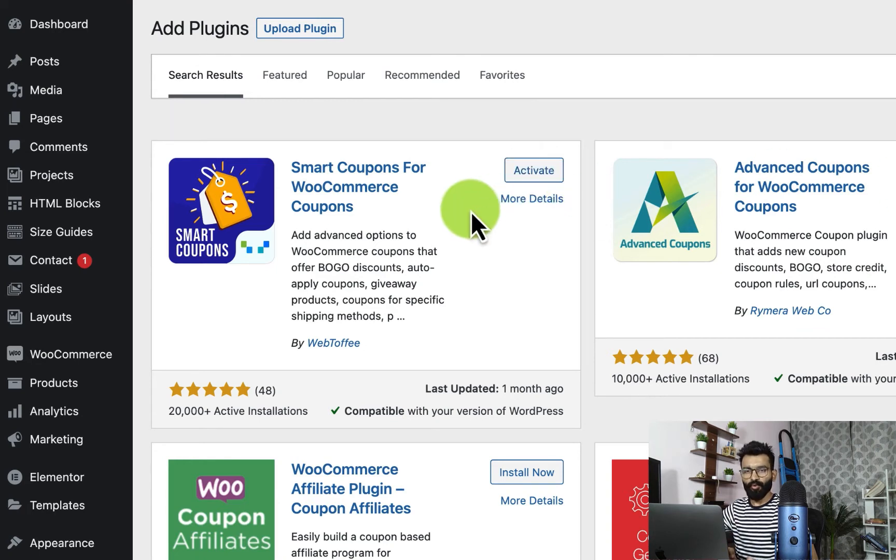
pyautogui.click(534, 174)
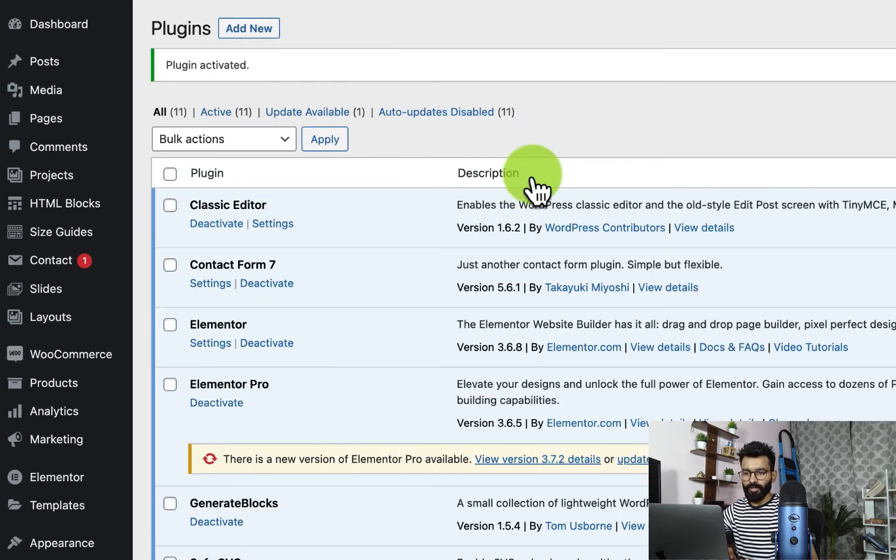
pyautogui.scroll(-2, 494, 384)
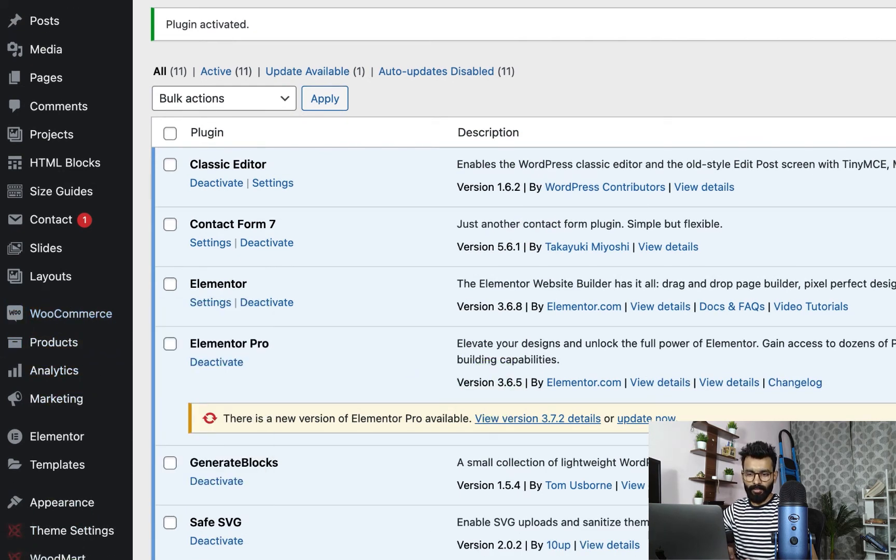
pyautogui.moveTo(65, 407)
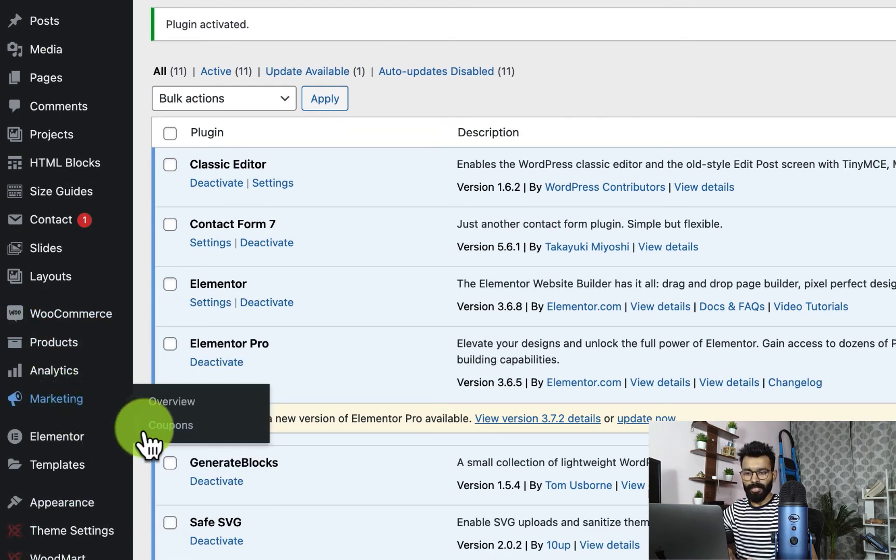
pyautogui.click(174, 426)
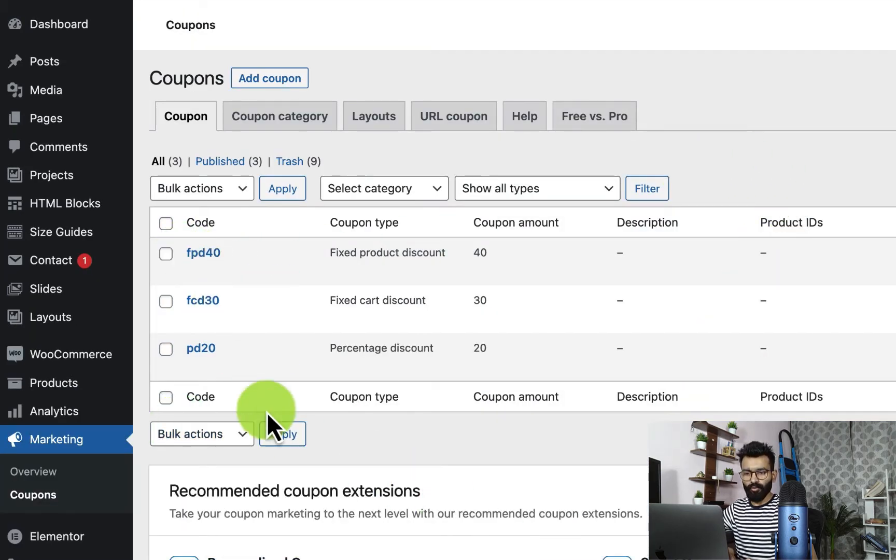
# Step: Open coupon fpd40 for editing in a new browser tab, make it available in My Account and update it
pyautogui.moveTo(368, 280)
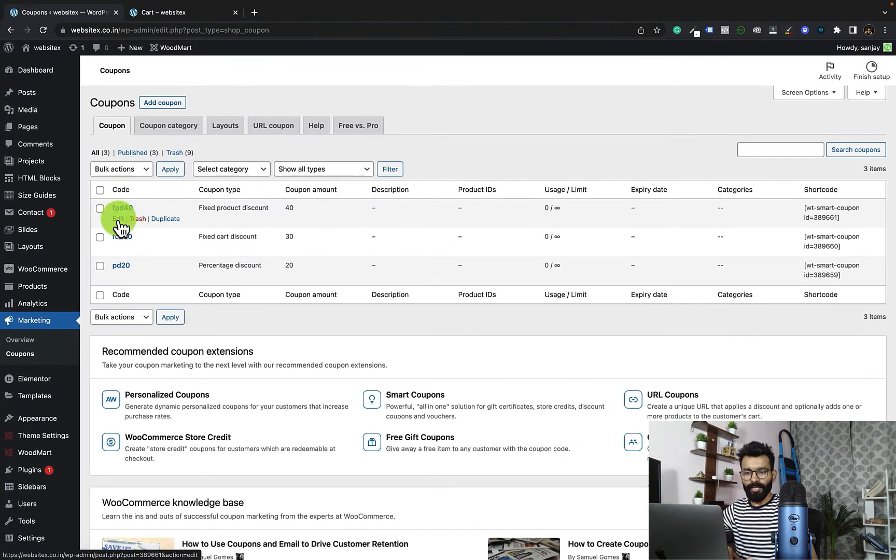
pyautogui.rightClick(118, 219)
pyautogui.click(154, 223)
pyautogui.click(176, 11)
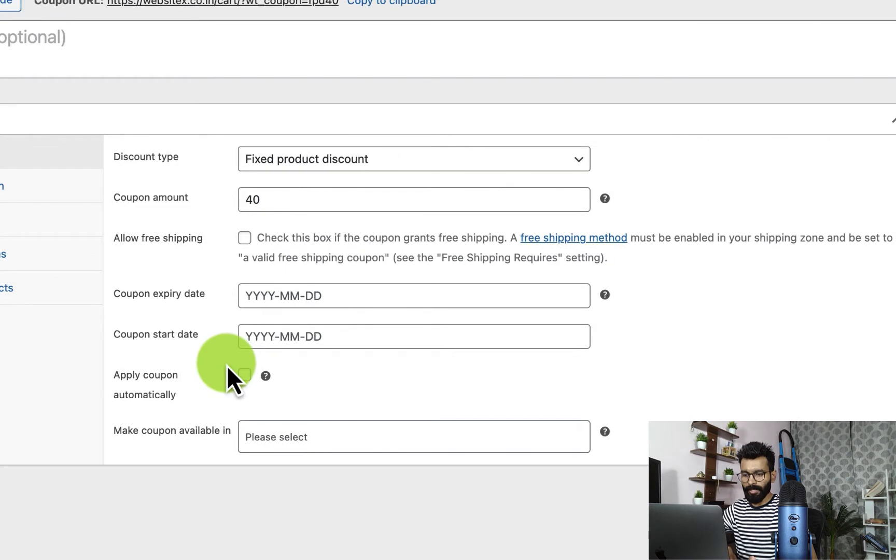
pyautogui.scroll(-1, 227, 365)
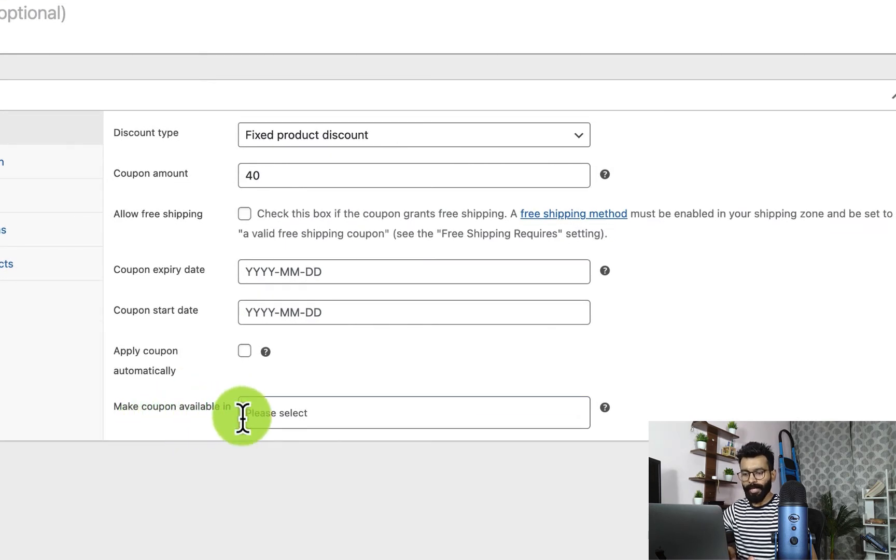
pyautogui.click(286, 415)
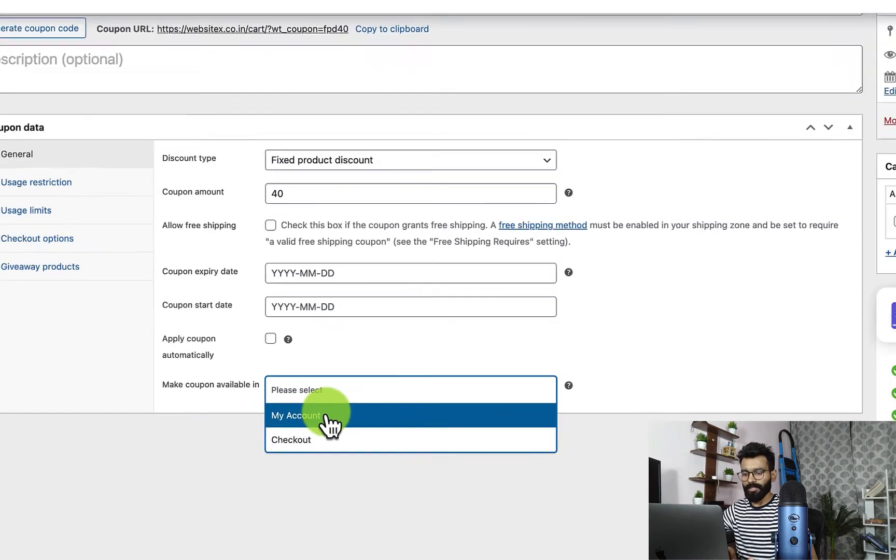
pyautogui.click(312, 445)
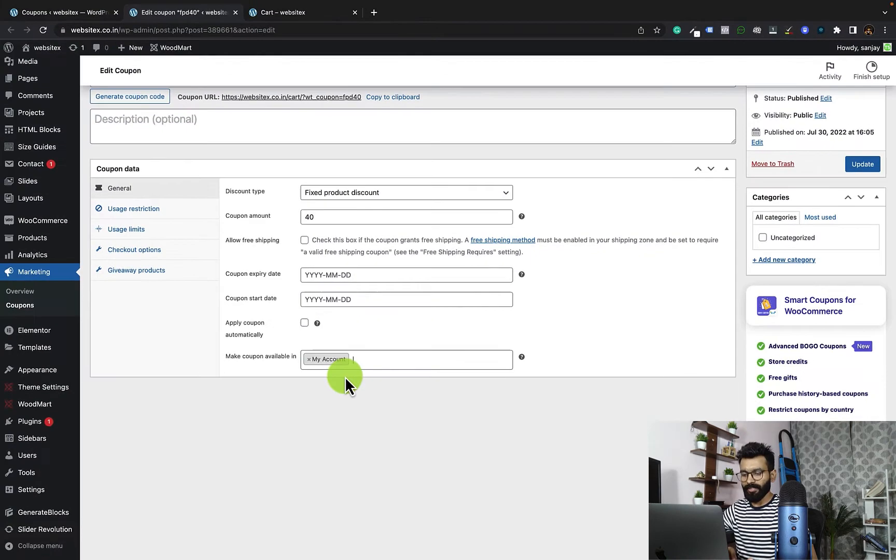
pyautogui.click(861, 174)
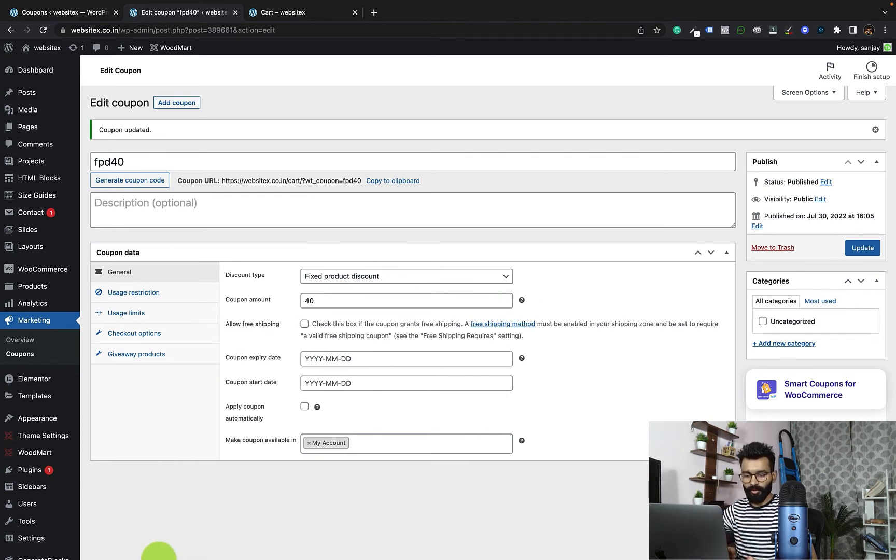
# Step: Switch to the storefront browser window, reload the account page and view the customer's My Coupons section
pyautogui.moveTo(150, 552)
pyautogui.click(150, 530)
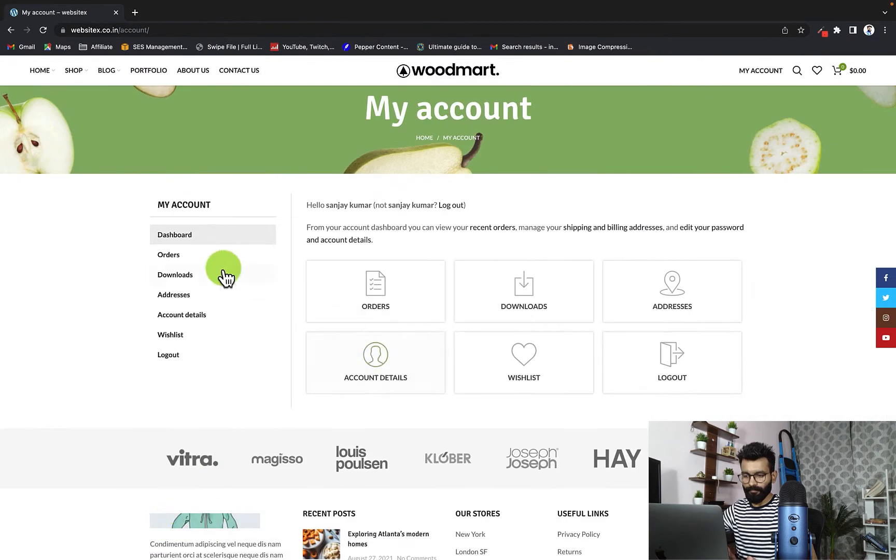
pyautogui.click(44, 30)
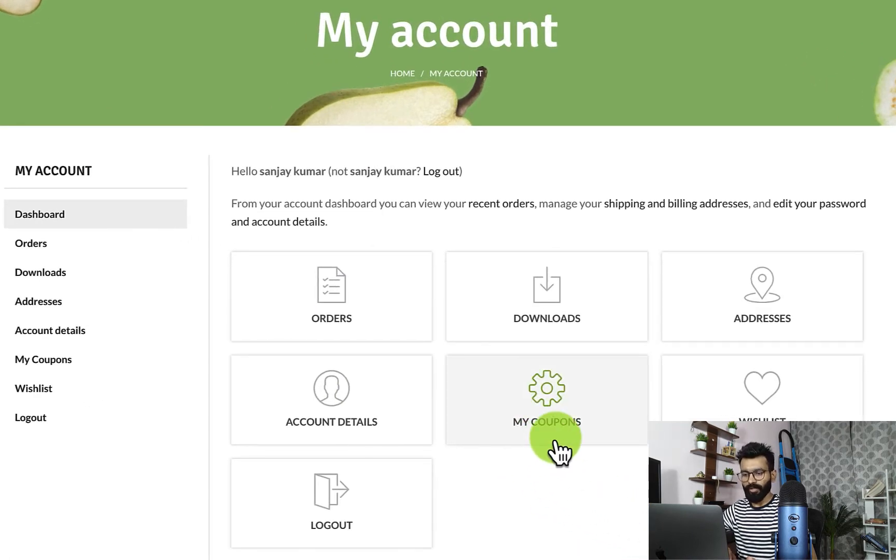
pyautogui.click(63, 366)
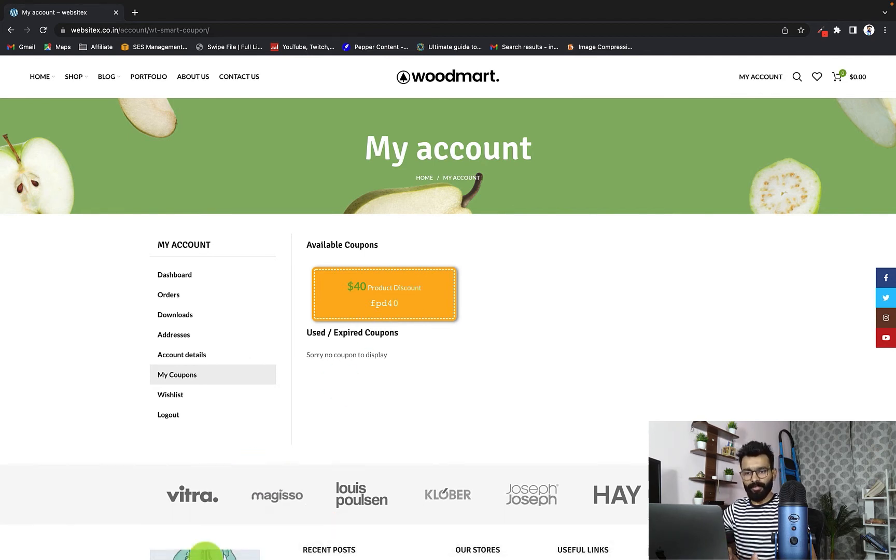
# Step: Switch back to the admin browser window and open coupon pd20 from the coupon list for editing in a new tab
pyautogui.moveTo(215, 559)
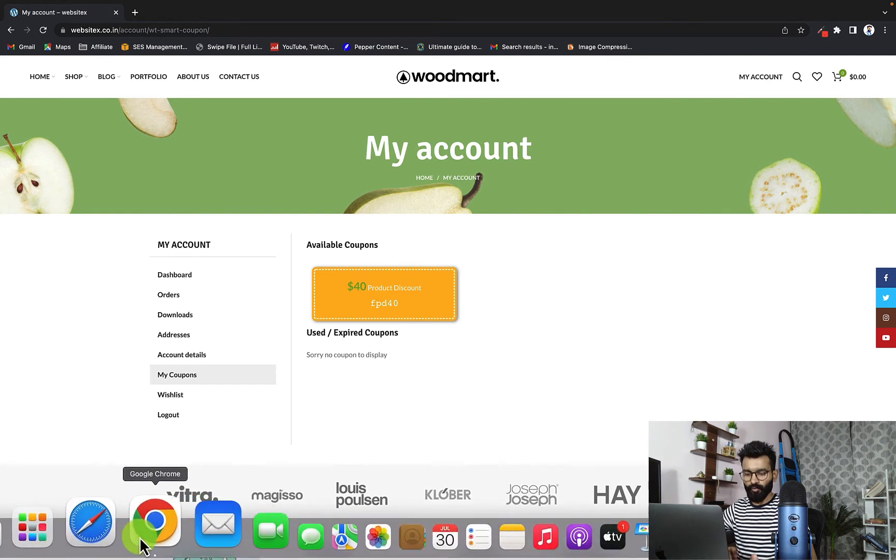
pyautogui.click(151, 531)
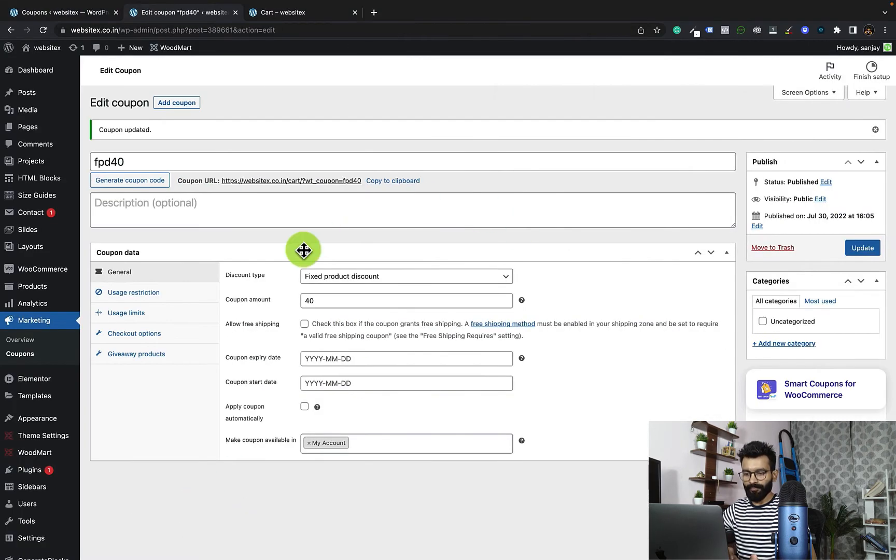
pyautogui.click(27, 354)
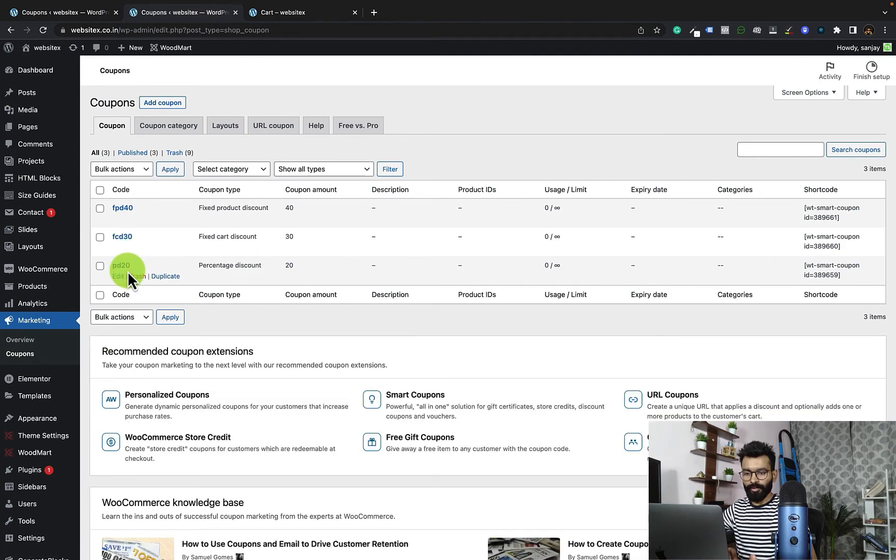
pyautogui.rightClick(118, 277)
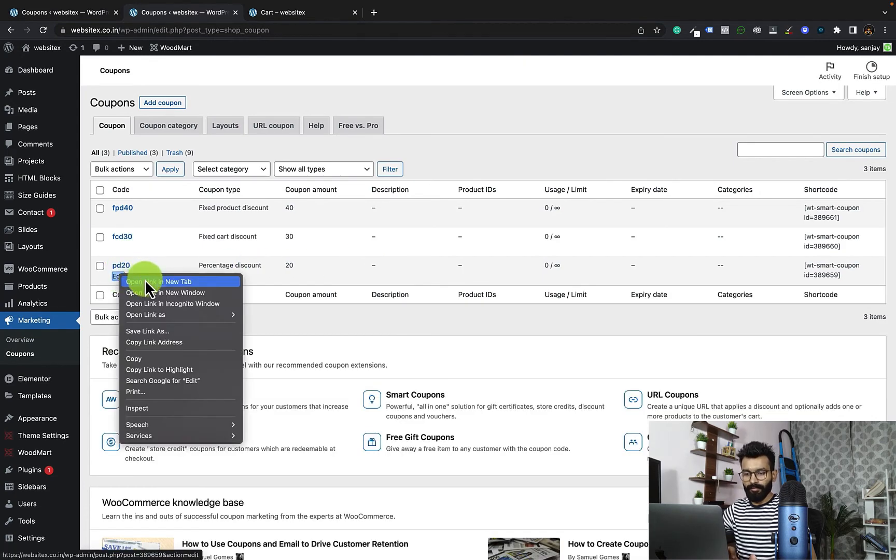
pyautogui.click(145, 281)
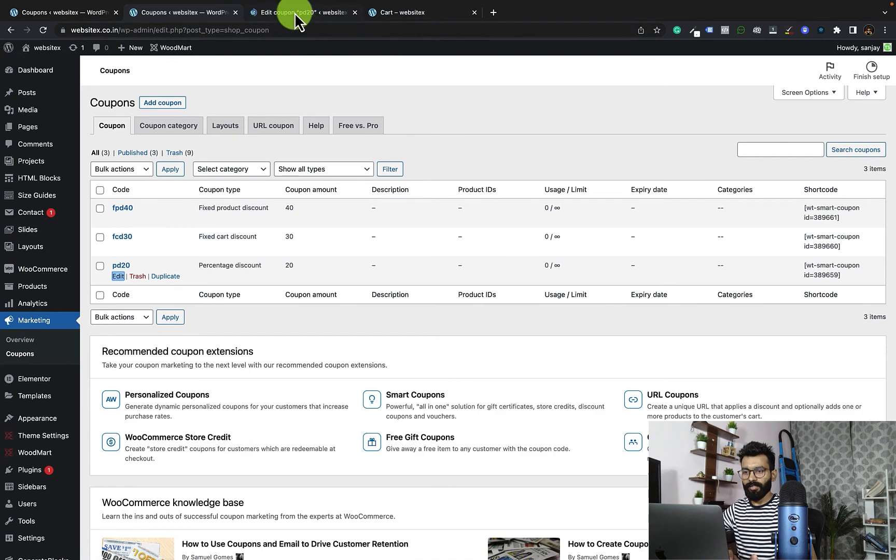
pyautogui.click(294, 12)
# Step: Make coupon pd20 available in My Account and update the coupon
pyautogui.scroll(-2, 307, 108)
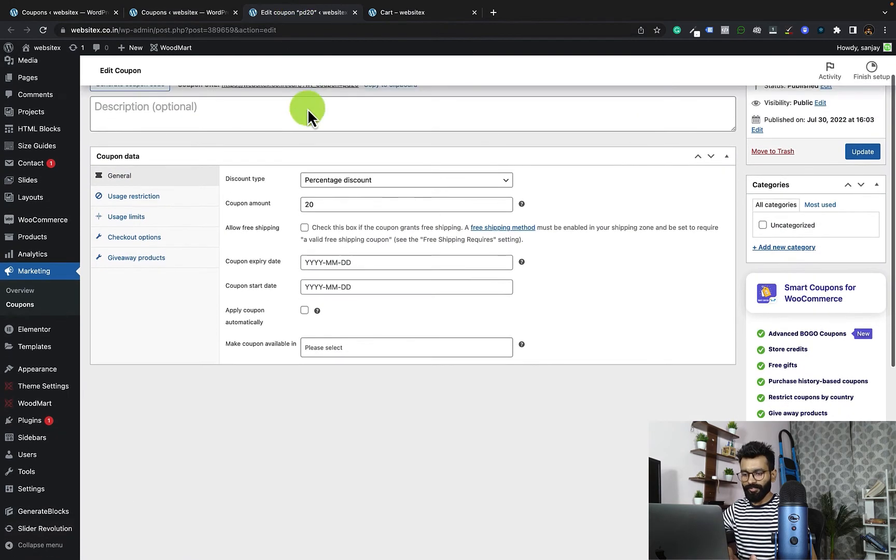
pyautogui.click(340, 347)
pyautogui.click(348, 368)
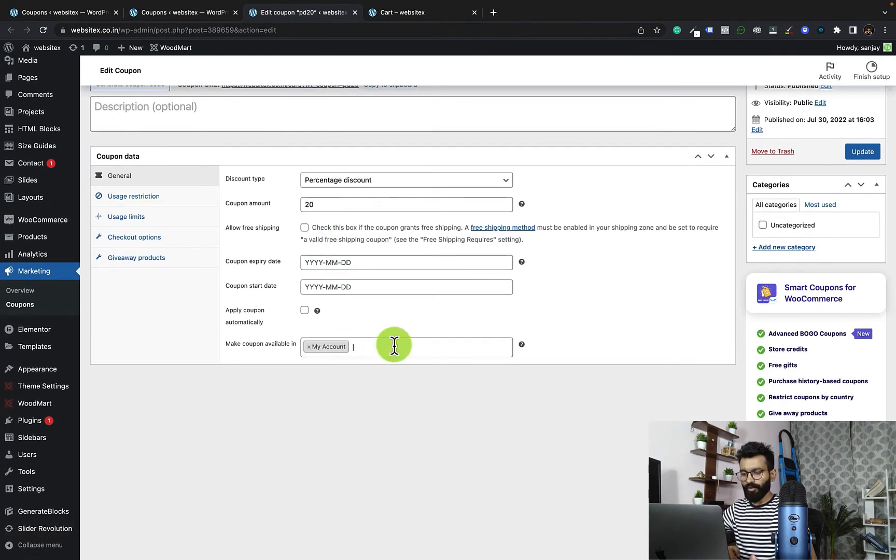
pyautogui.click(864, 159)
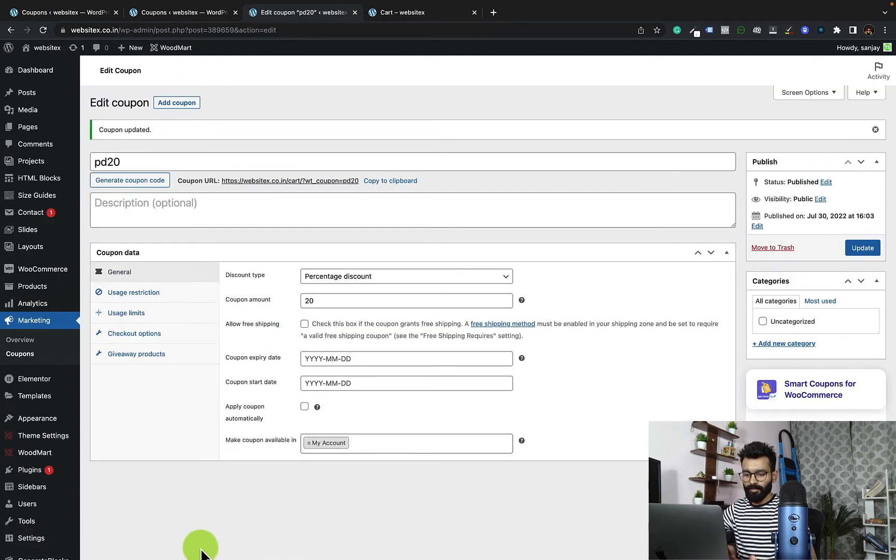
# Step: Switch to the storefront browser window and check the available coupons in the customer's account
pyautogui.moveTo(181, 555)
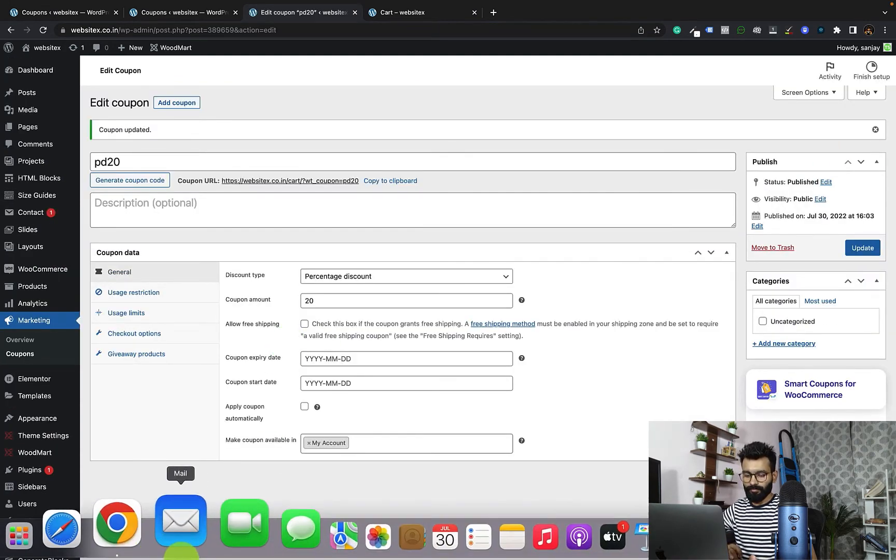
pyautogui.click(151, 528)
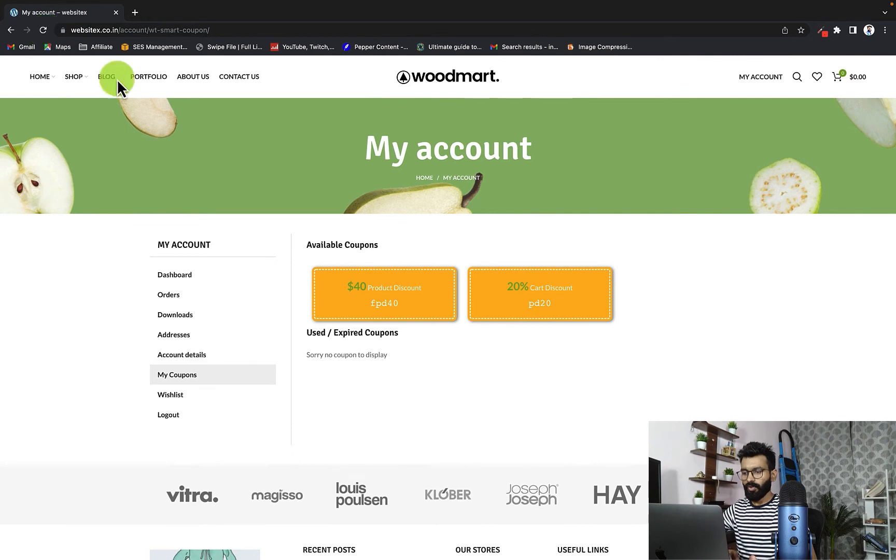
pyautogui.moveTo(106, 76)
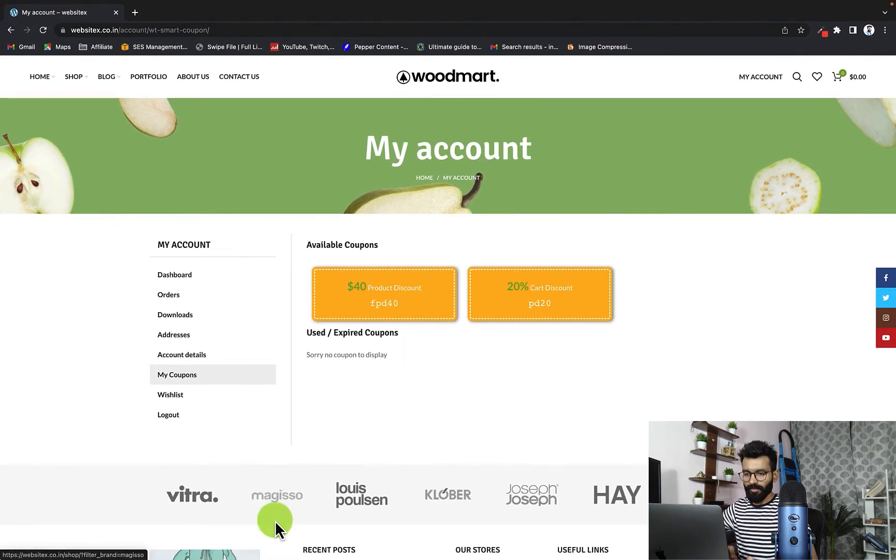
# Step: Add the Classic wooden chair from the store's home page to the cart and proceed to checkout
pyautogui.click(39, 79)
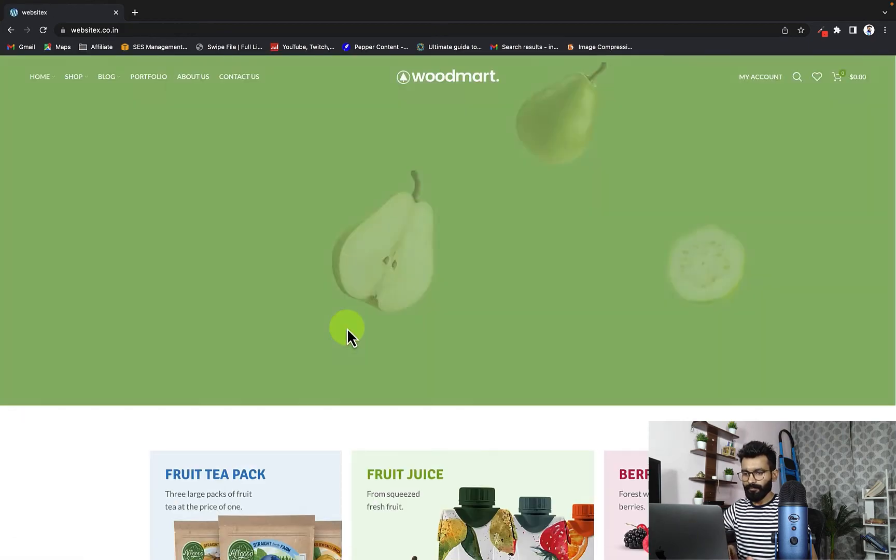
pyautogui.scroll(-3, 348, 332)
pyautogui.scroll(-10, 348, 328)
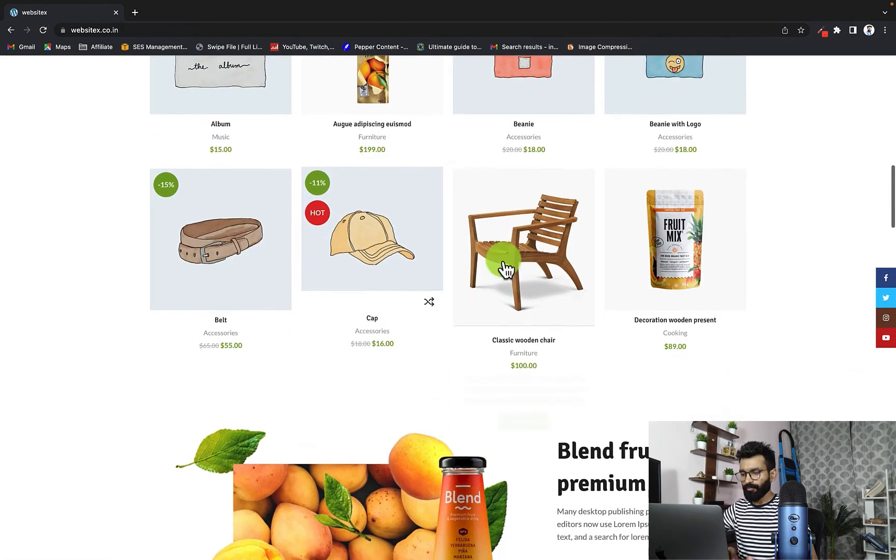
pyautogui.click(534, 420)
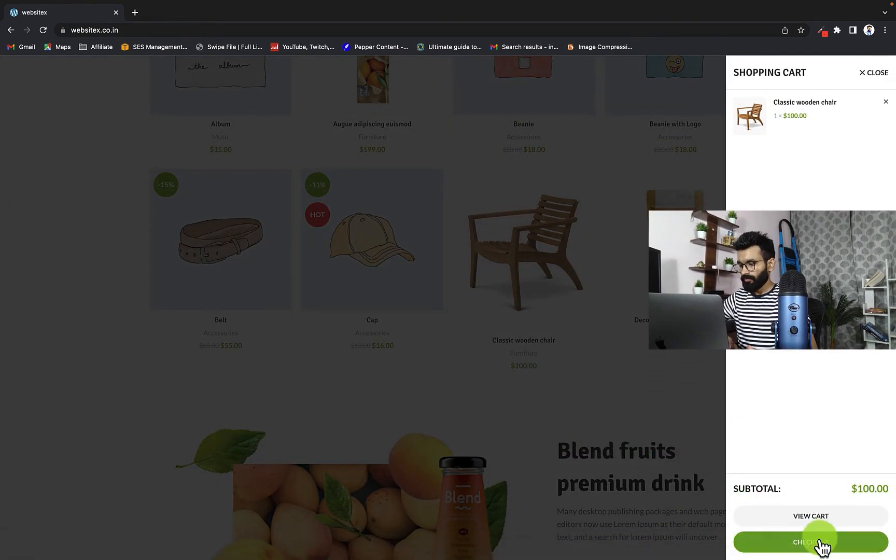
pyautogui.click(825, 546)
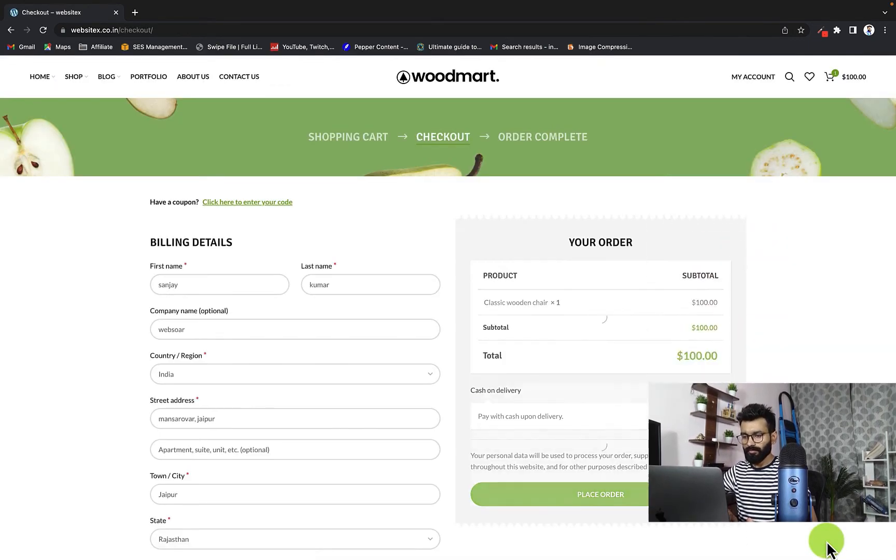
# Step: Apply coupon code pd20 to the order on the checkout page
pyautogui.click(248, 208)
pyautogui.click(233, 262)
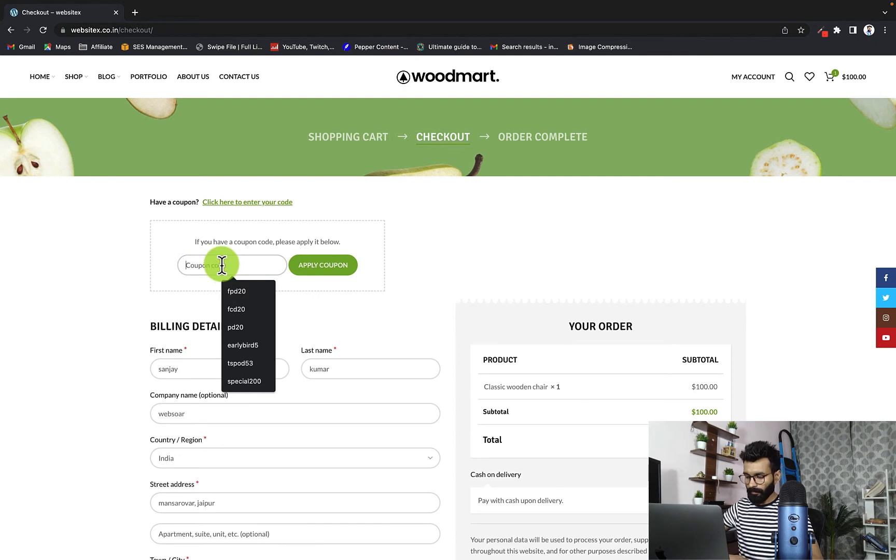
pyautogui.write('pd')
pyautogui.click(245, 290)
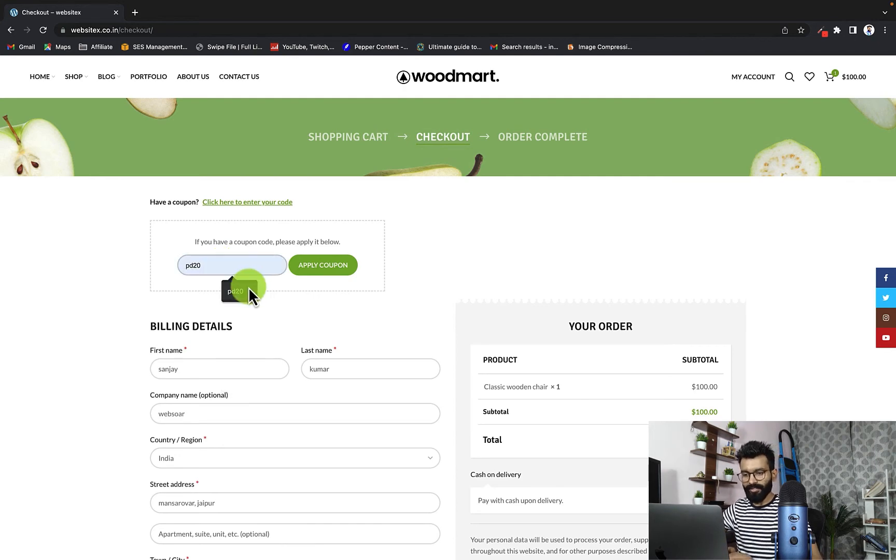
pyautogui.click(318, 267)
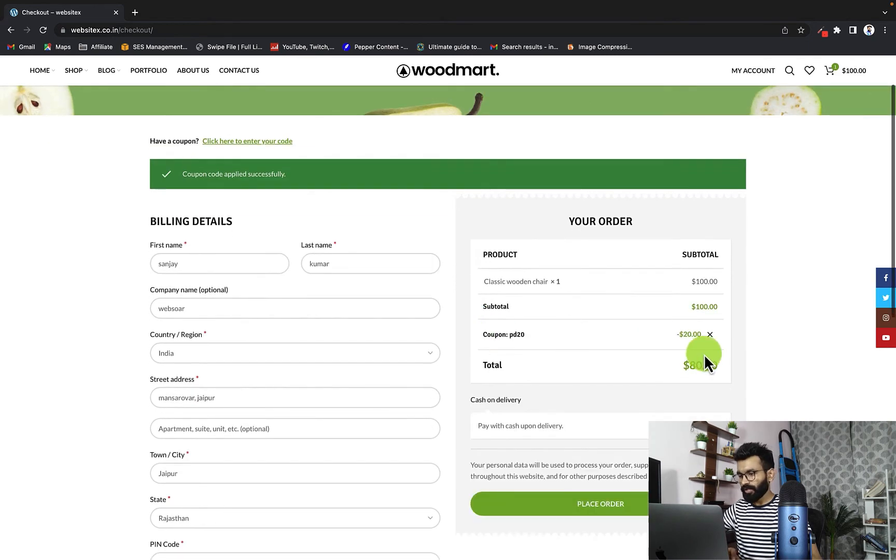
# Step: Review the prefilled checkout details and place the order with cash on delivery
pyautogui.scroll(-5, 448, 341)
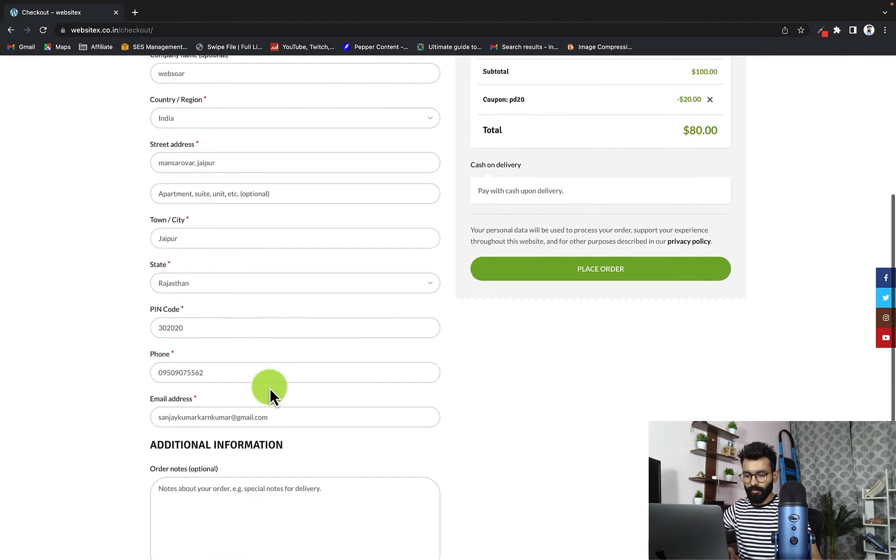
pyautogui.scroll(-2, 270, 389)
pyautogui.scroll(-1, 261, 346)
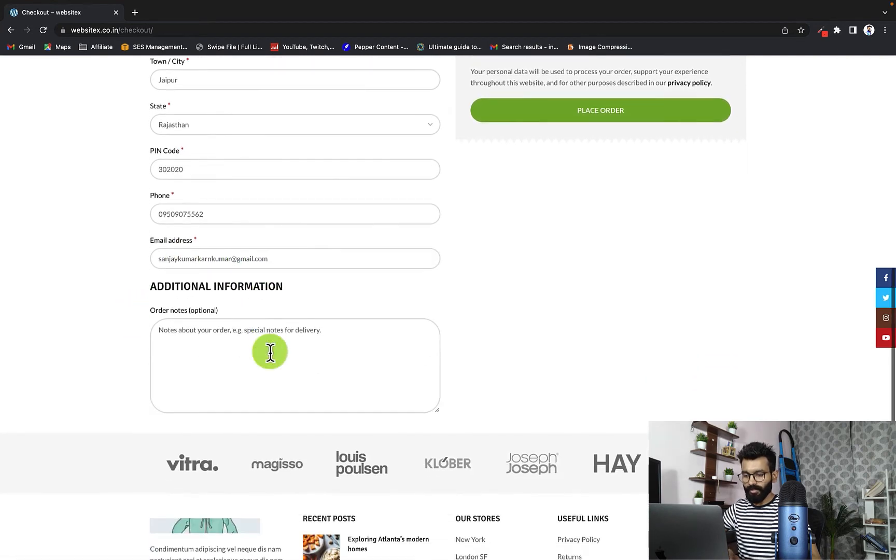
pyautogui.scroll(3, 301, 345)
pyautogui.click(589, 250)
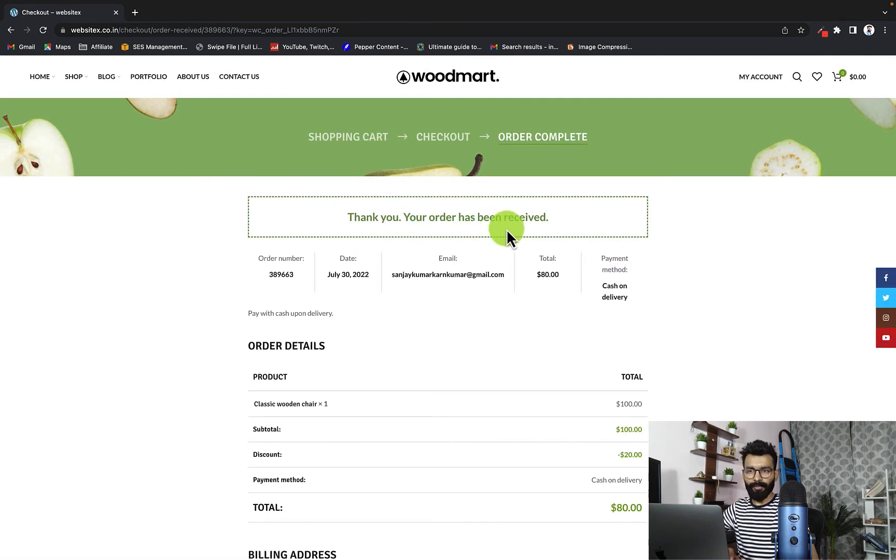
# Step: Open the customer's account page from the order confirmation
pyautogui.click(769, 81)
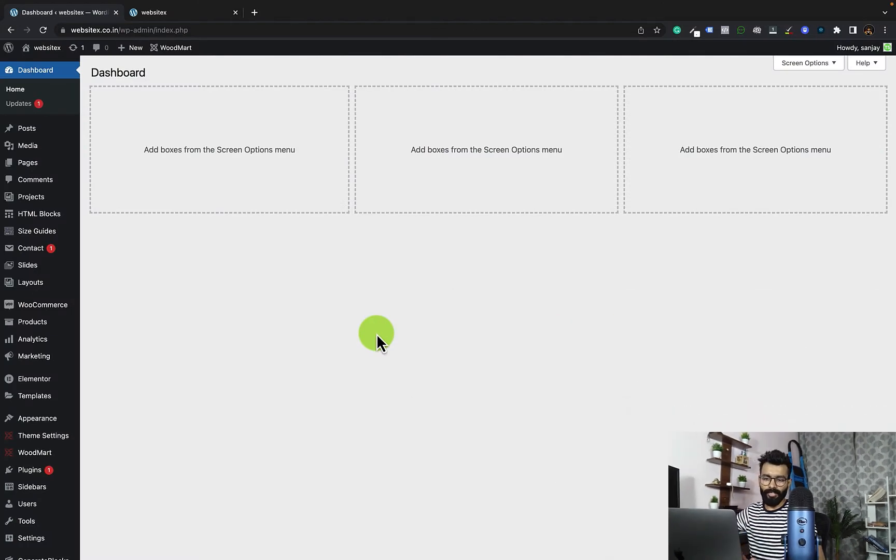
# Step: Open the fcd30 coupon for editing in a new tab, enable applying it automatically, and update the coupon
pyautogui.moveTo(44, 363)
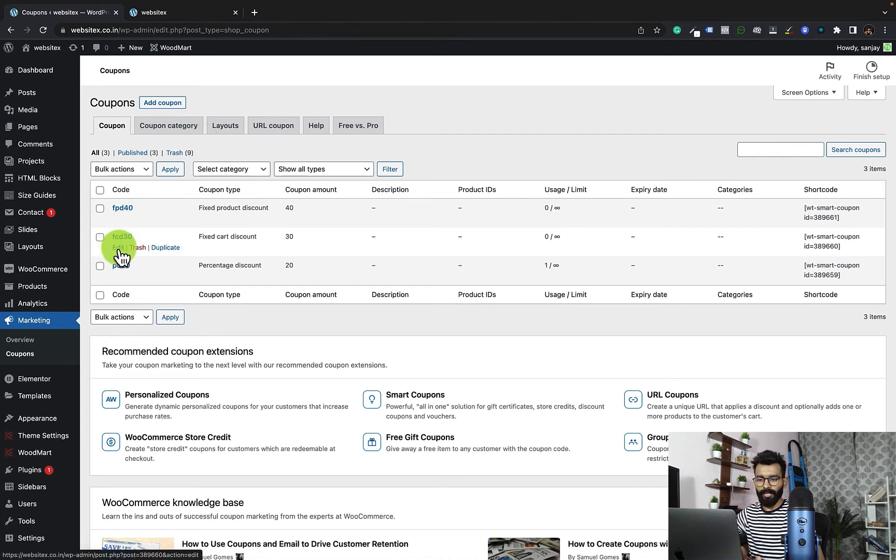
pyautogui.rightClick(118, 250)
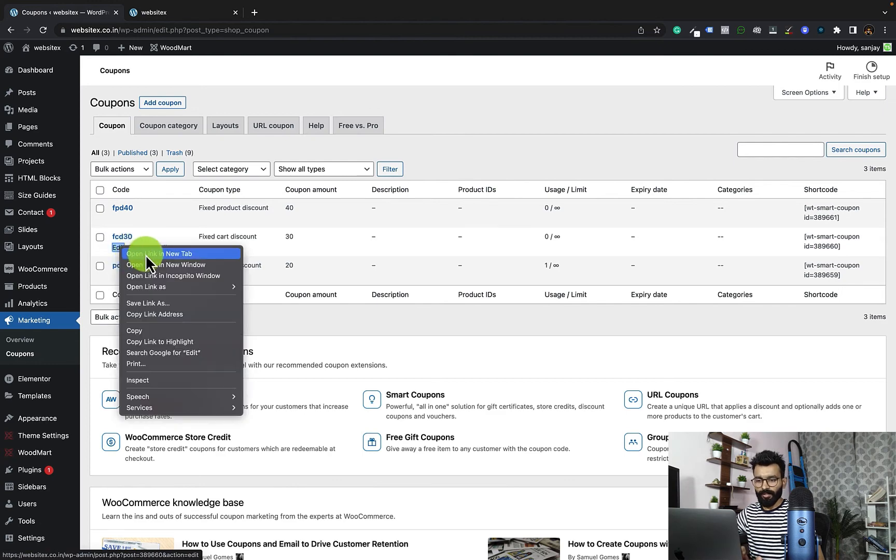
pyautogui.click(153, 254)
pyautogui.click(199, 16)
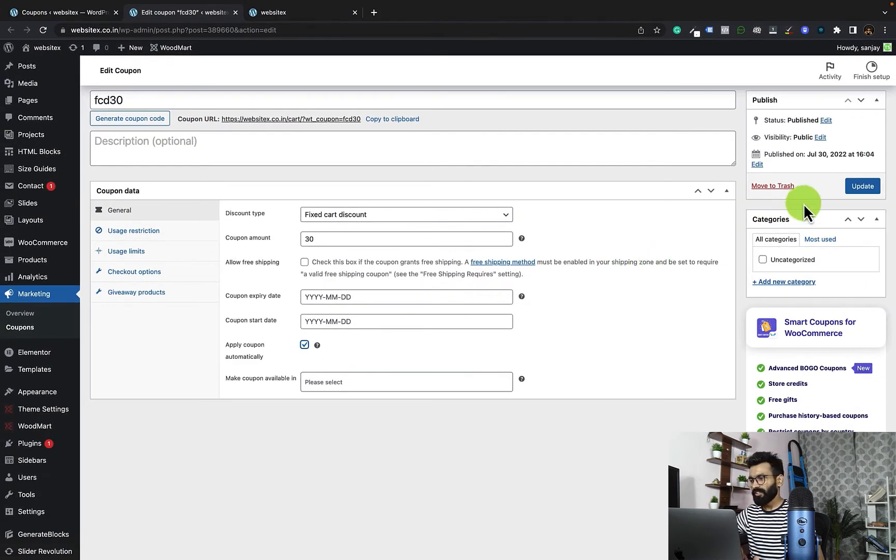
pyautogui.click(860, 187)
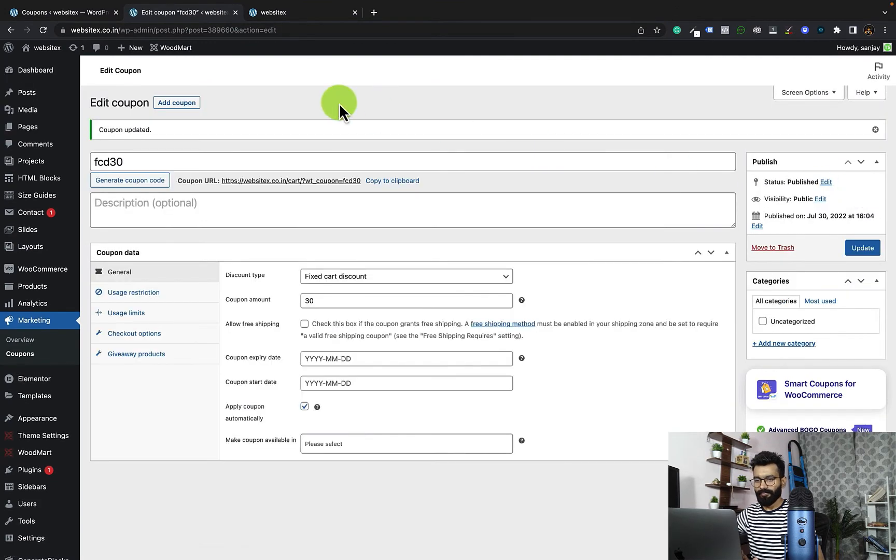
# Step: Add the Decoration wooden present from the store's home page to the cart and check the order's discount at checkout
pyautogui.click(288, 16)
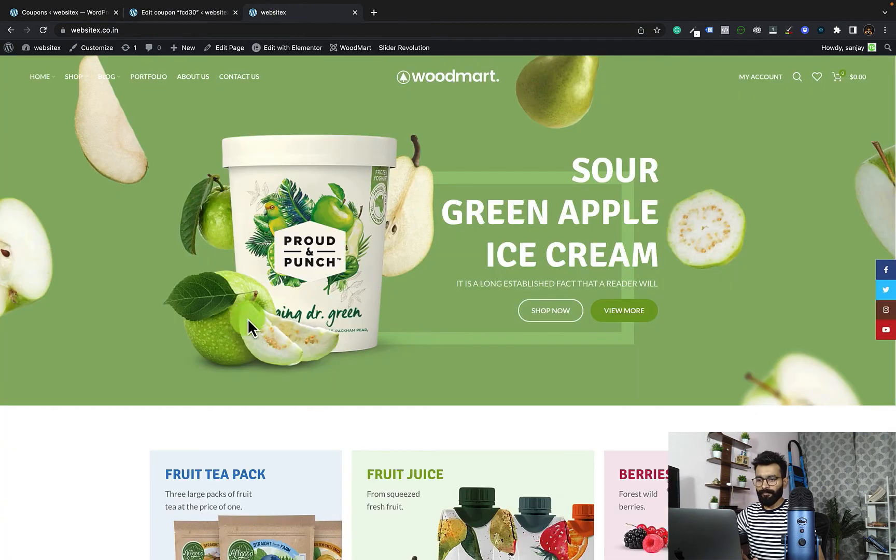
pyautogui.scroll(-5, 245, 348)
pyautogui.scroll(-10, 244, 352)
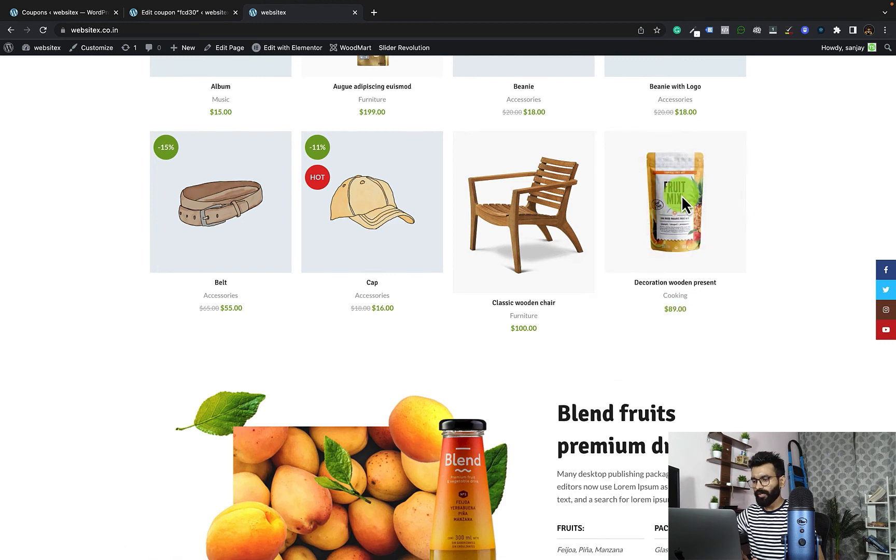
pyautogui.click(677, 362)
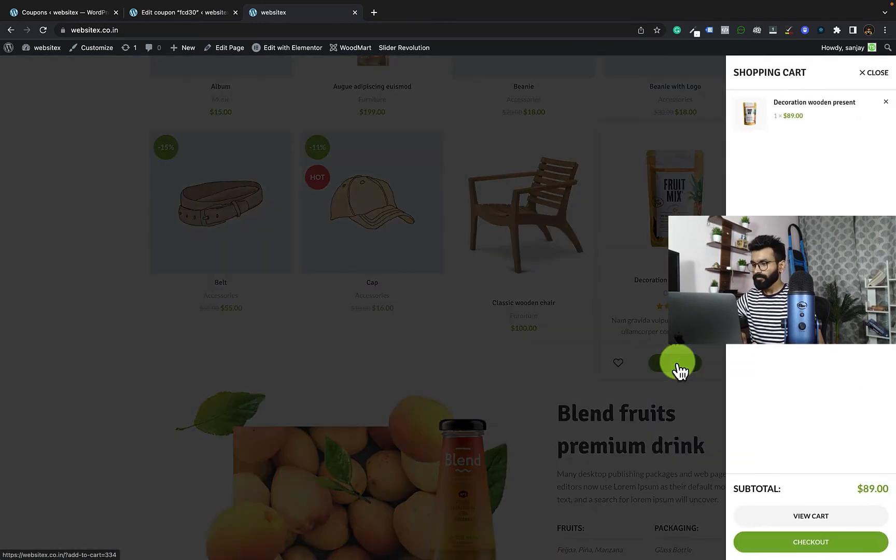
pyautogui.click(844, 545)
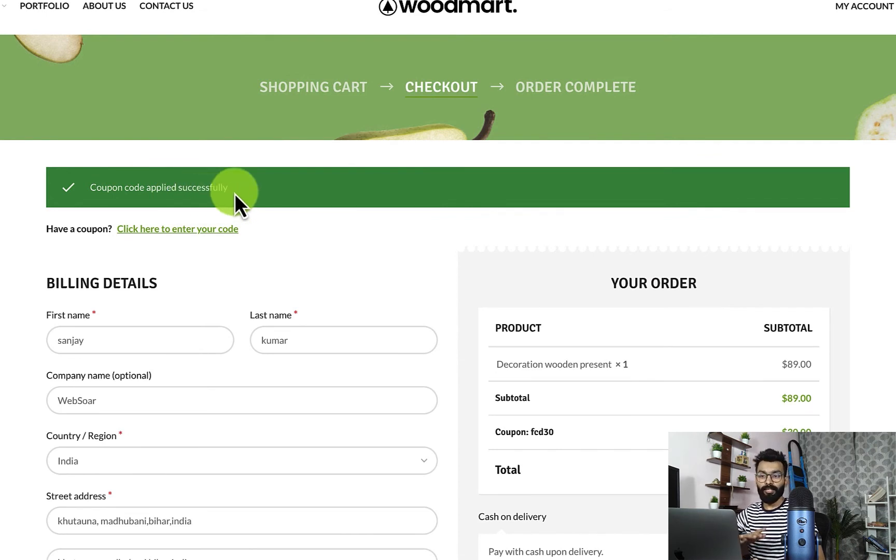
pyautogui.scroll(-3, 477, 255)
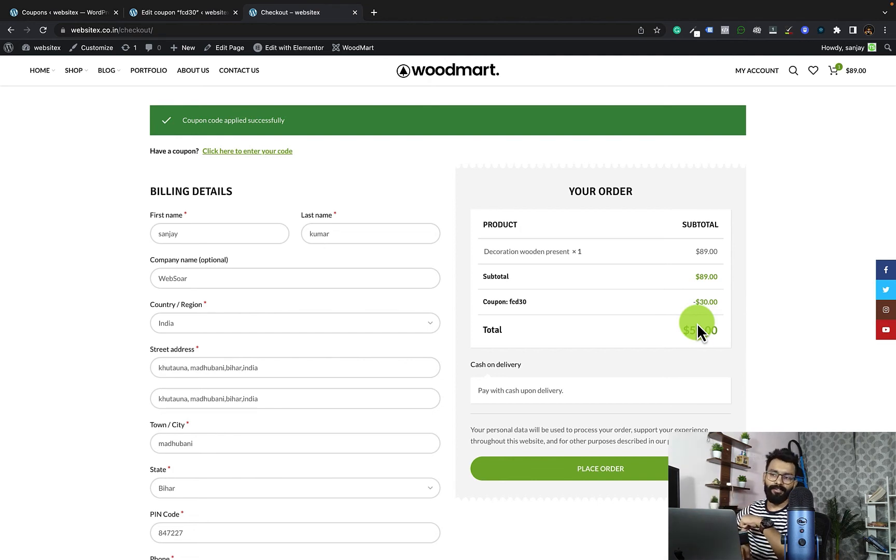
# Step: Return to the store's coupon administration and start a new coupon with the code bogo50
pyautogui.click(192, 11)
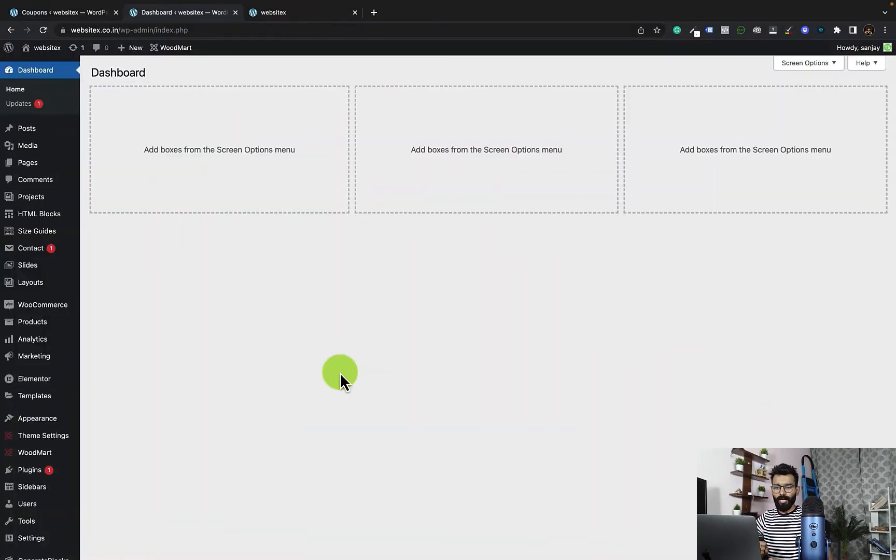
pyautogui.moveTo(46, 358)
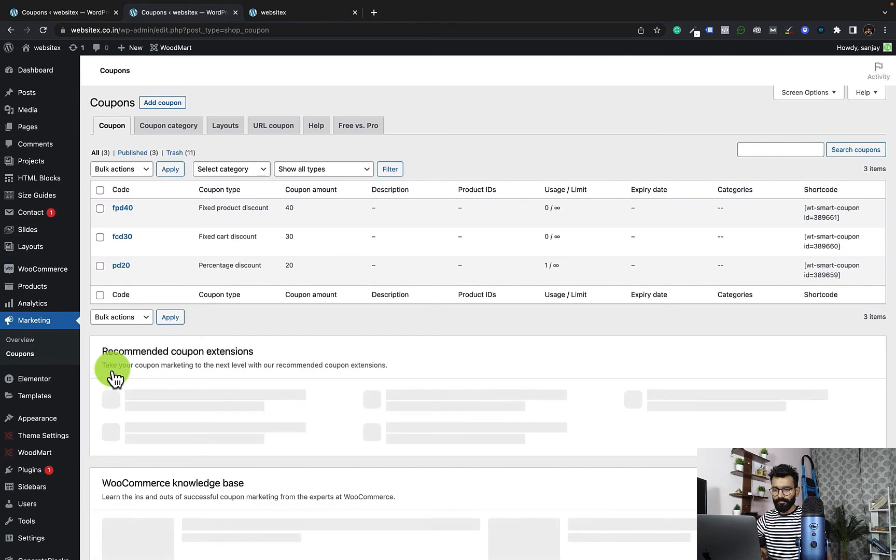
pyautogui.click(171, 104)
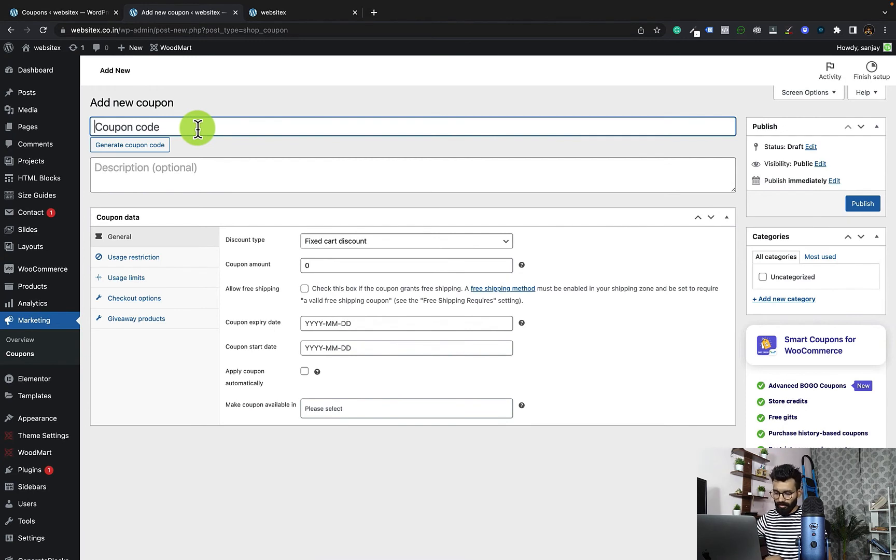
pyautogui.write('bo')
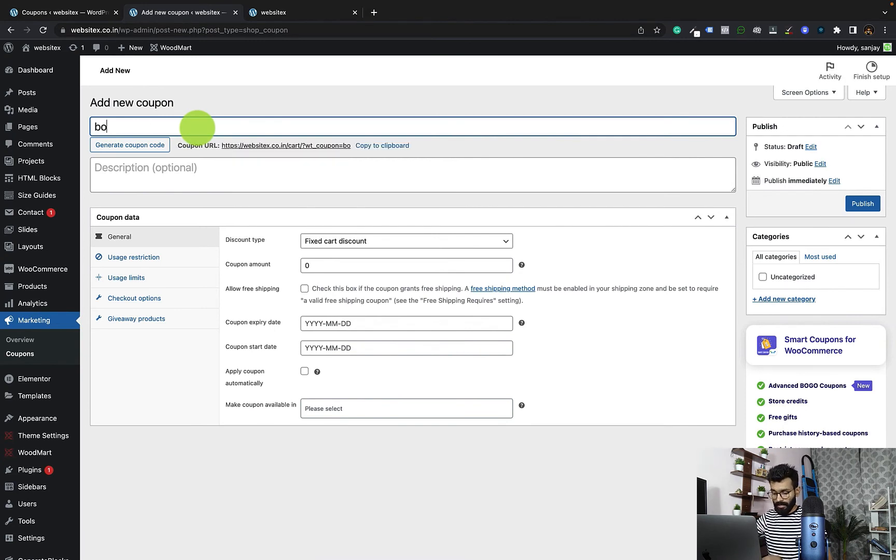
pyautogui.write('go')
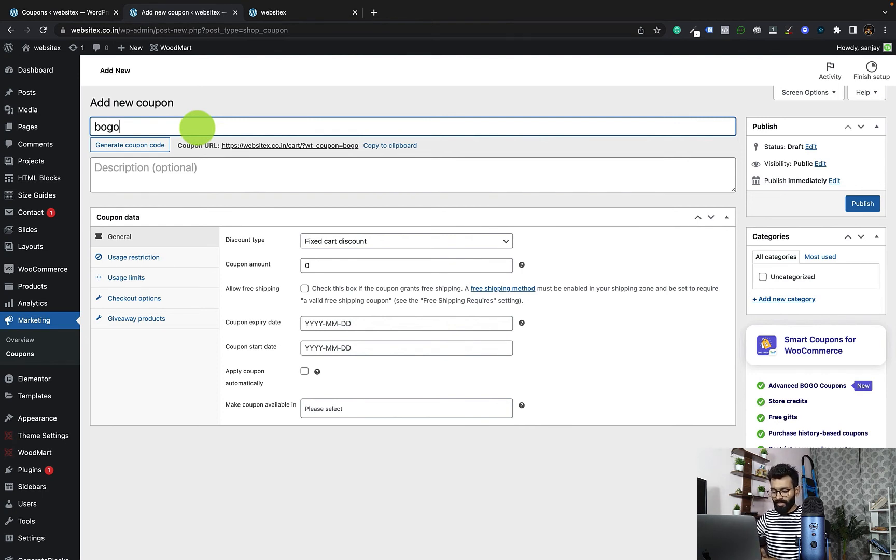
pyautogui.write('50')
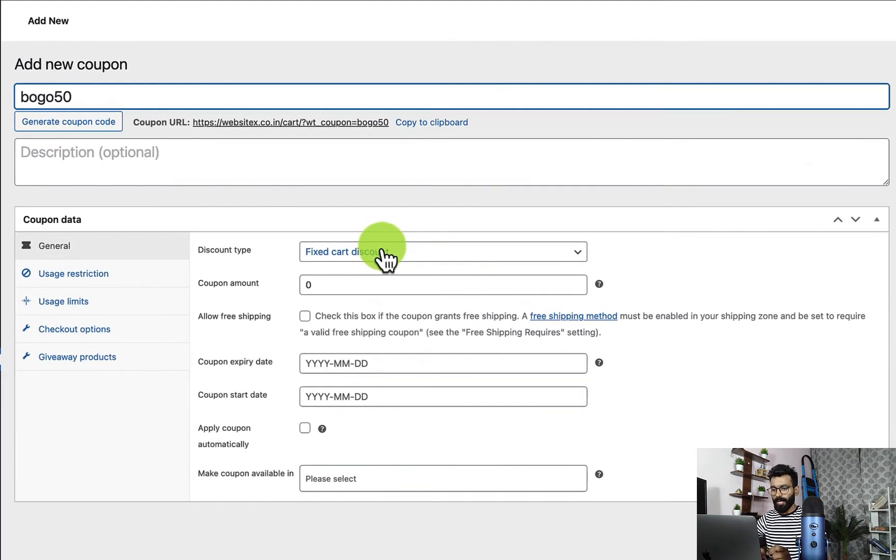
# Step: Set the coupon's discount type to BOGO (Buy X Get X/Y) offer and check the choices for where it is made available
pyautogui.click(393, 260)
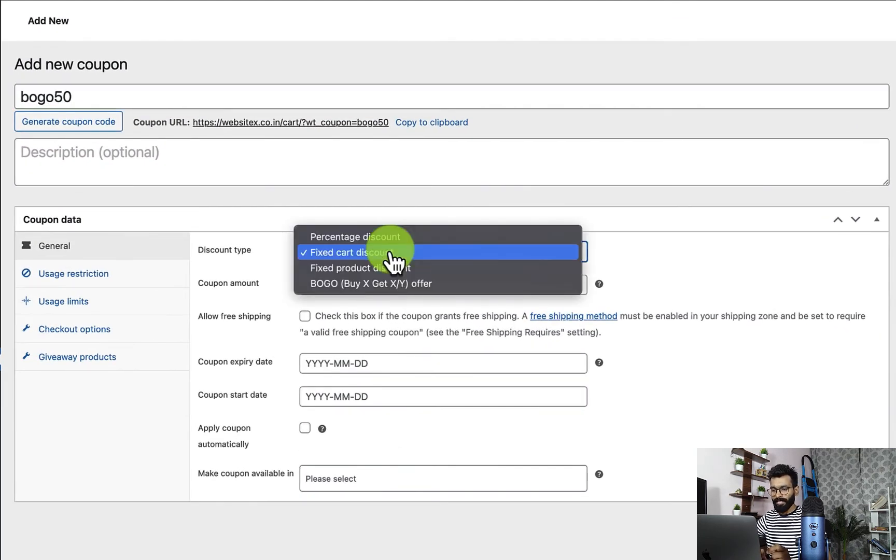
pyautogui.click(415, 284)
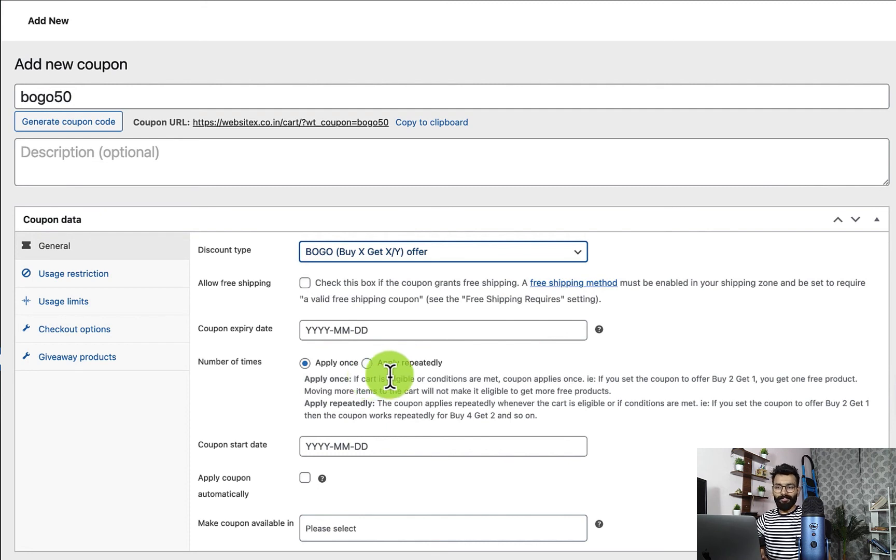
pyautogui.scroll(-1, 367, 469)
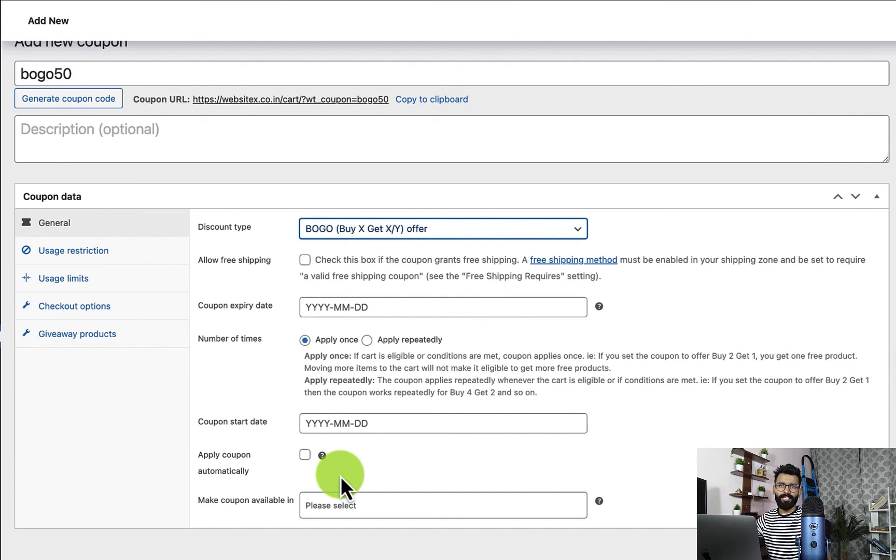
pyautogui.click(353, 502)
pyautogui.click(449, 459)
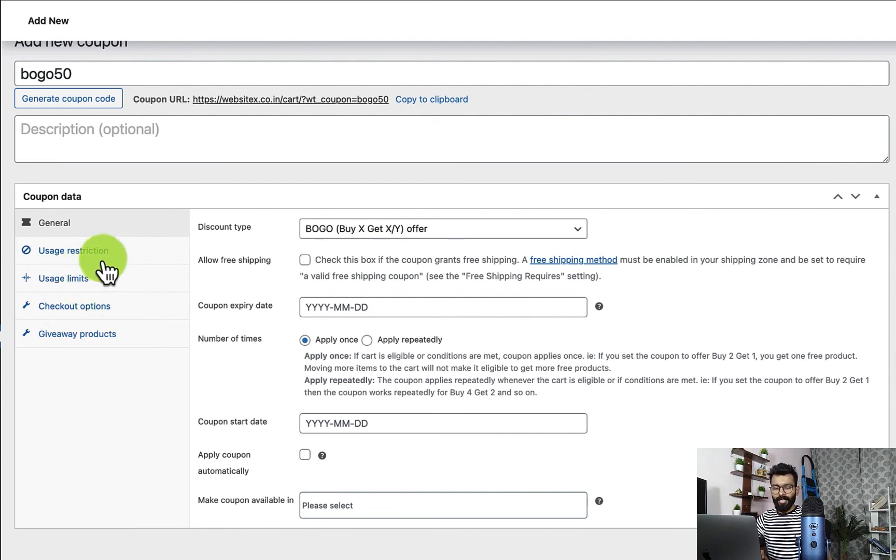
# Step: Select Classic wooden chair as the specific giveaway product for the coupon
pyautogui.click(110, 348)
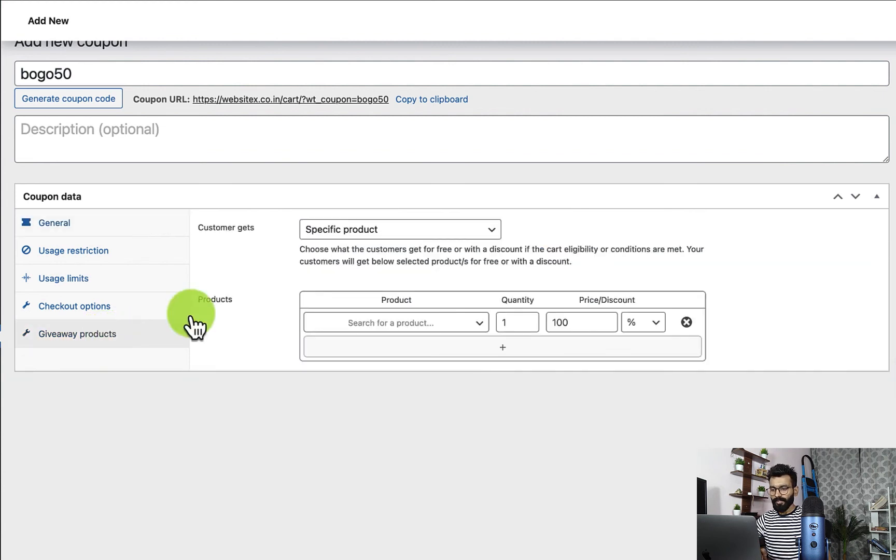
pyautogui.click(406, 237)
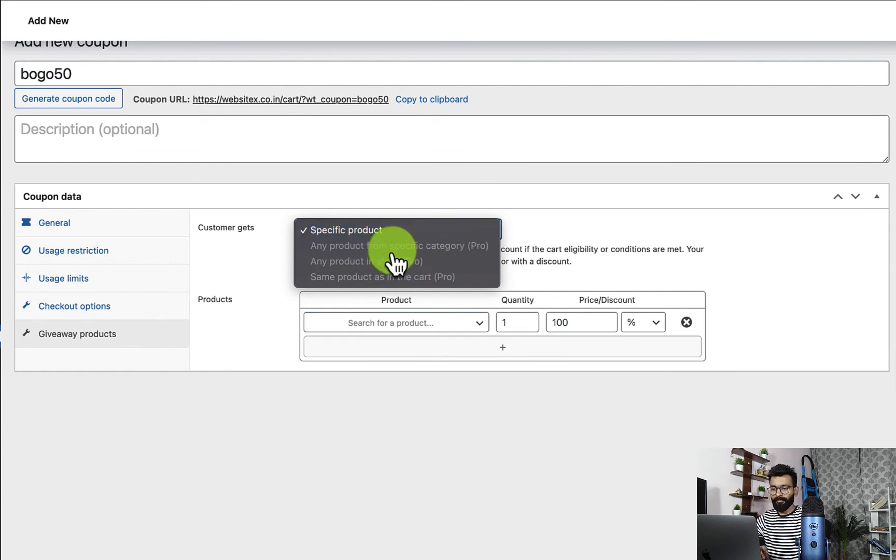
pyautogui.click(521, 234)
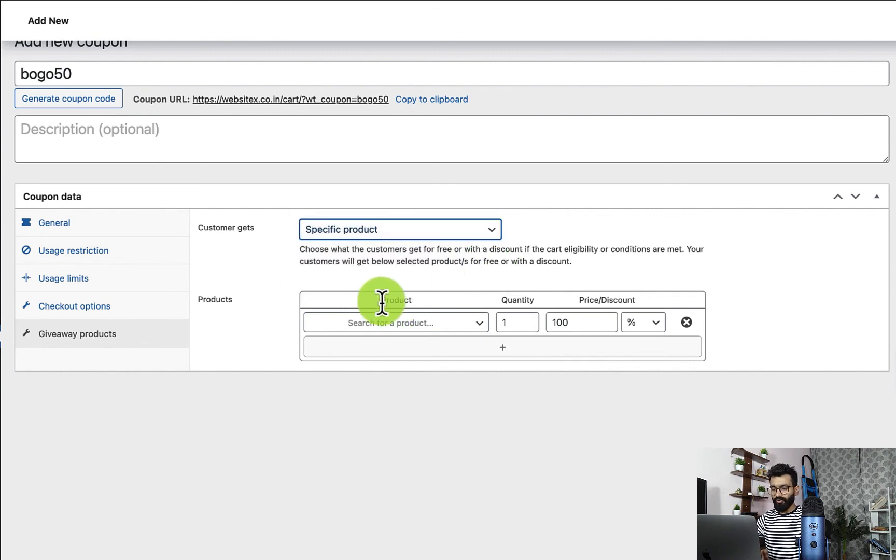
pyautogui.click(369, 325)
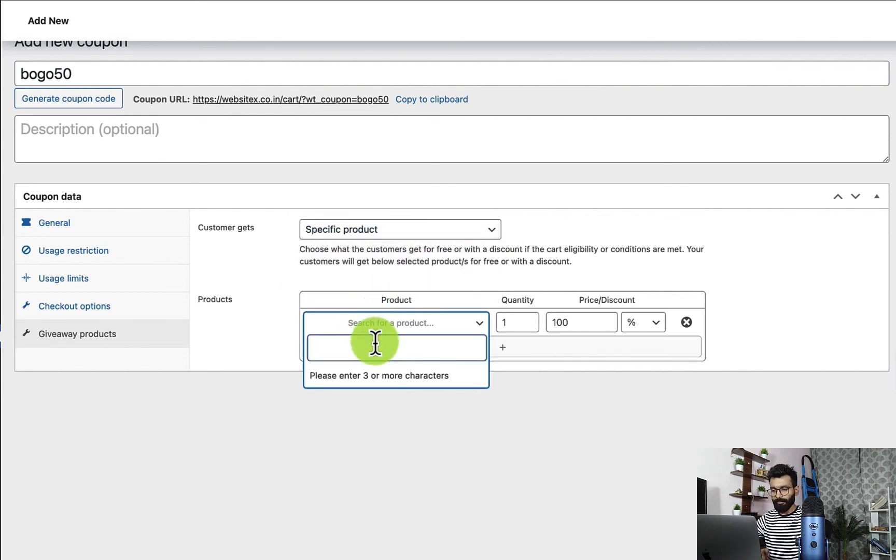
pyautogui.write('chair')
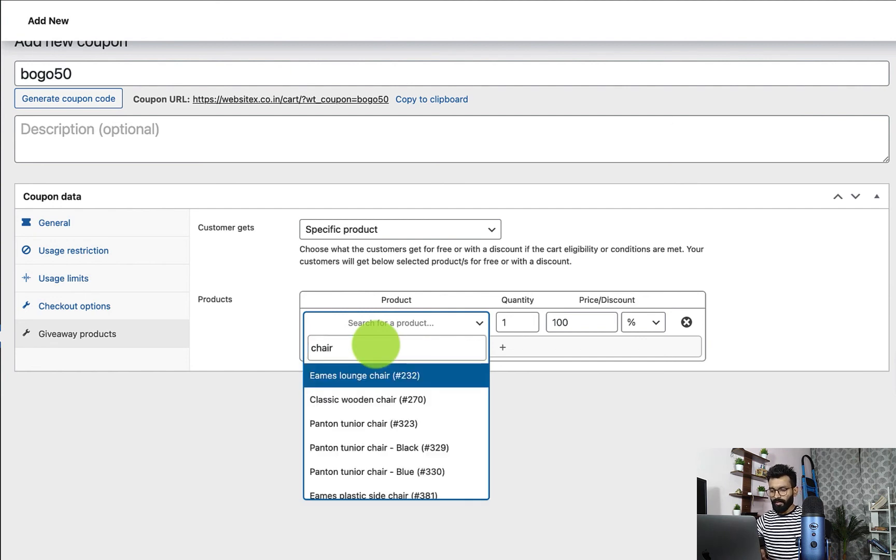
pyautogui.click(396, 404)
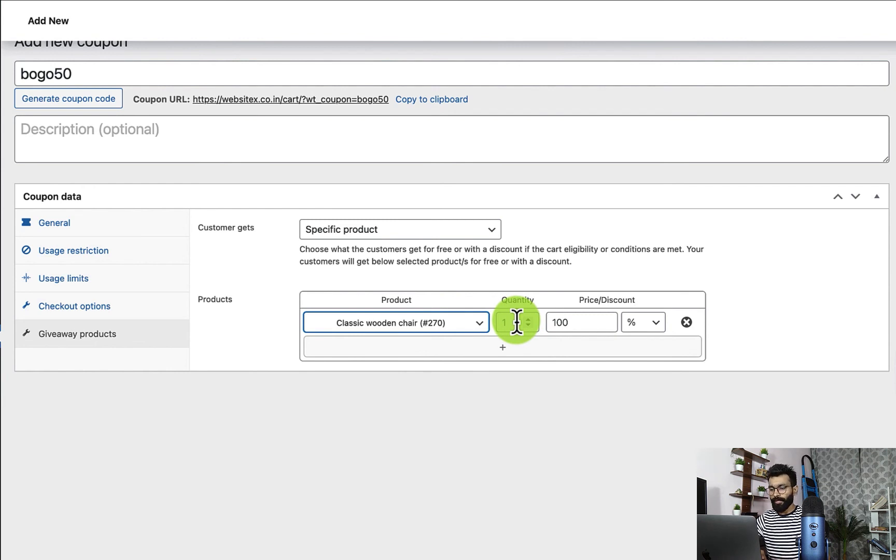
# Step: Set the giveaway product's discount to 100% and publish the bogo50 coupon
pyautogui.click(575, 323)
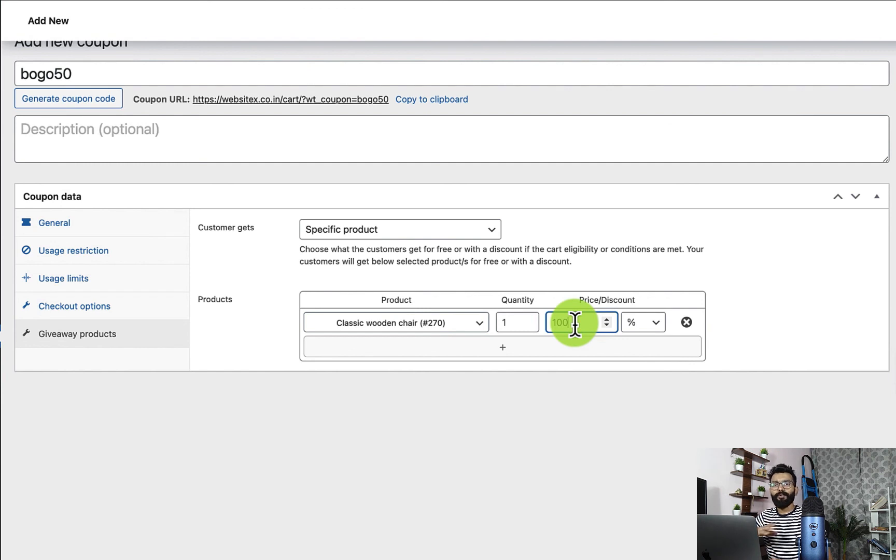
pyautogui.write('100')
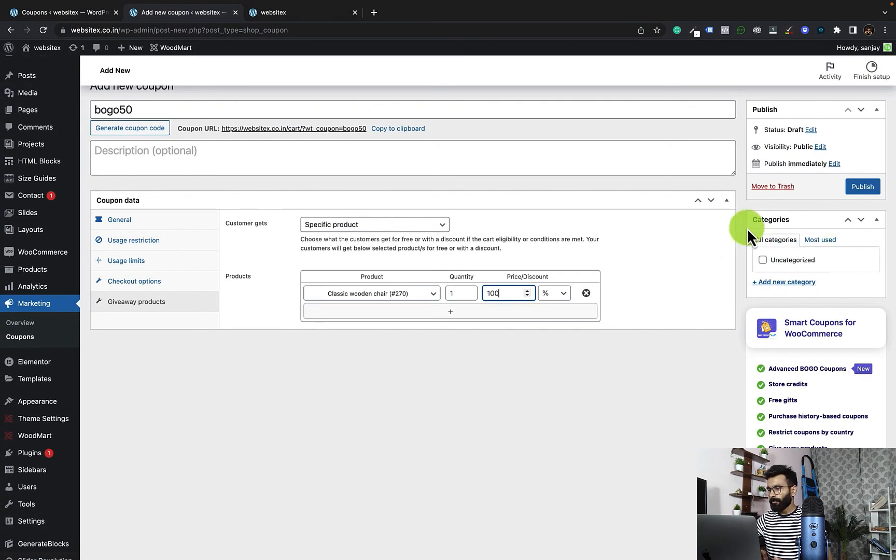
pyautogui.click(866, 188)
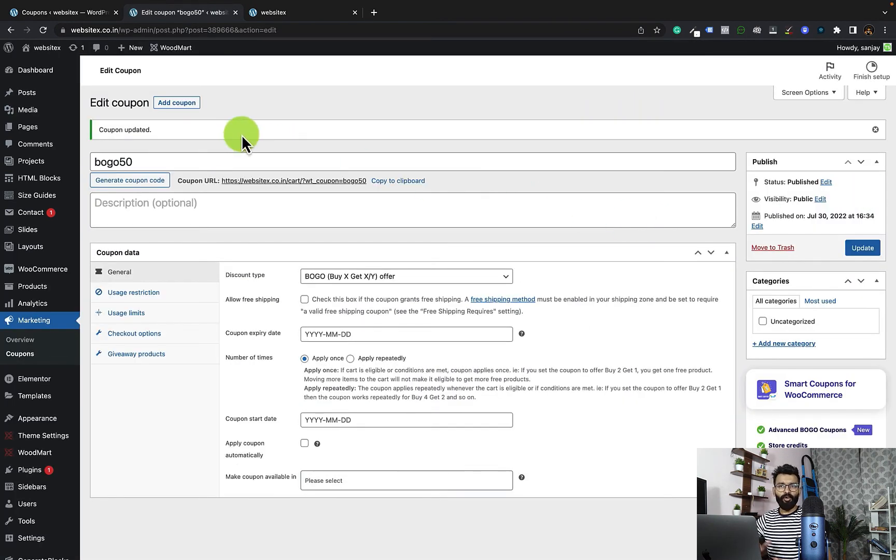
# Step: Find the Augue adipiscing euismod product on the storefront's home page, open it and add one to the cart
pyautogui.click(298, 12)
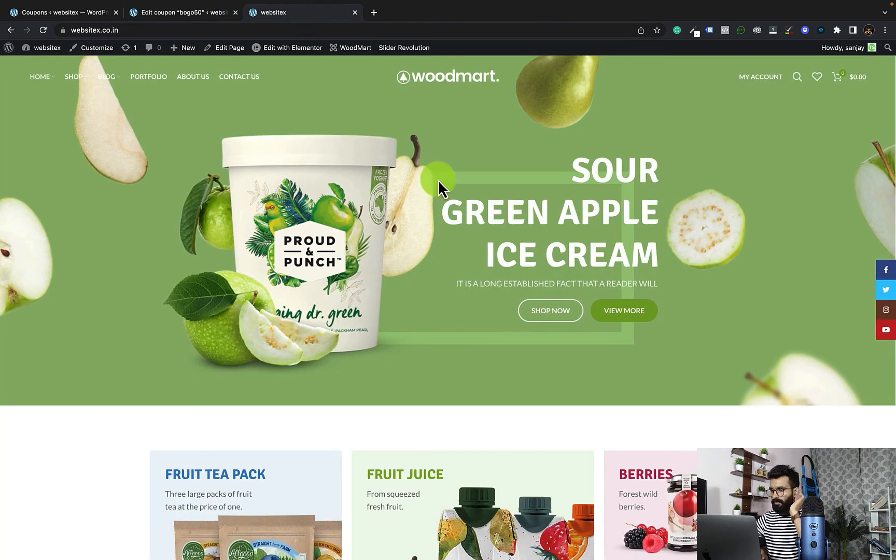
pyautogui.scroll(-14, 440, 187)
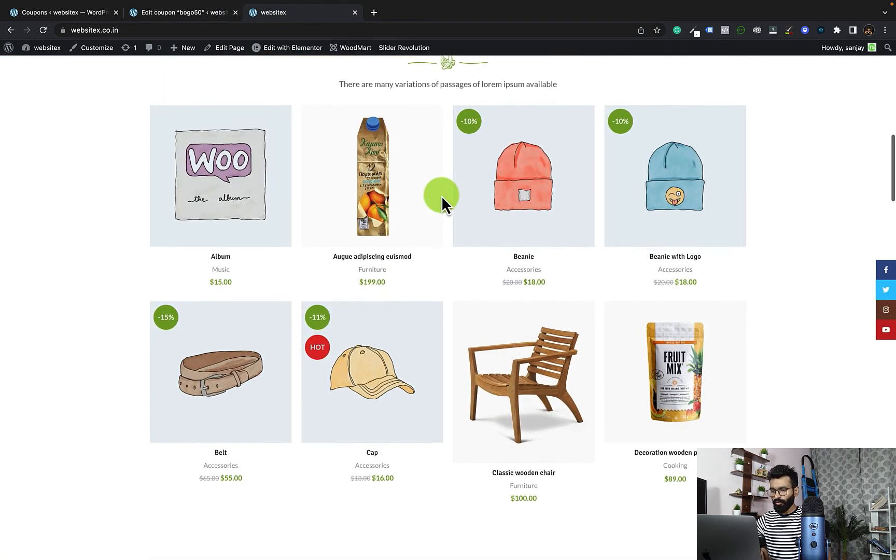
pyautogui.scroll(-12, 440, 195)
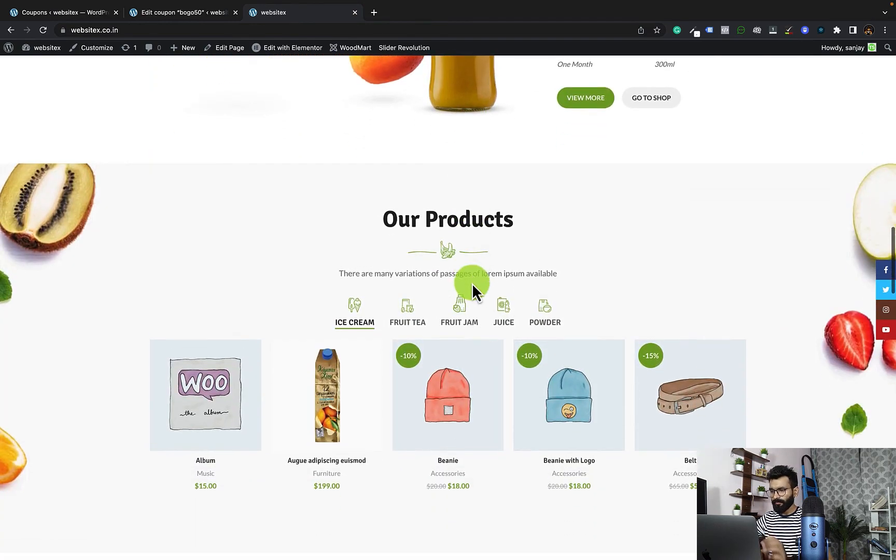
pyautogui.scroll(-5, 643, 244)
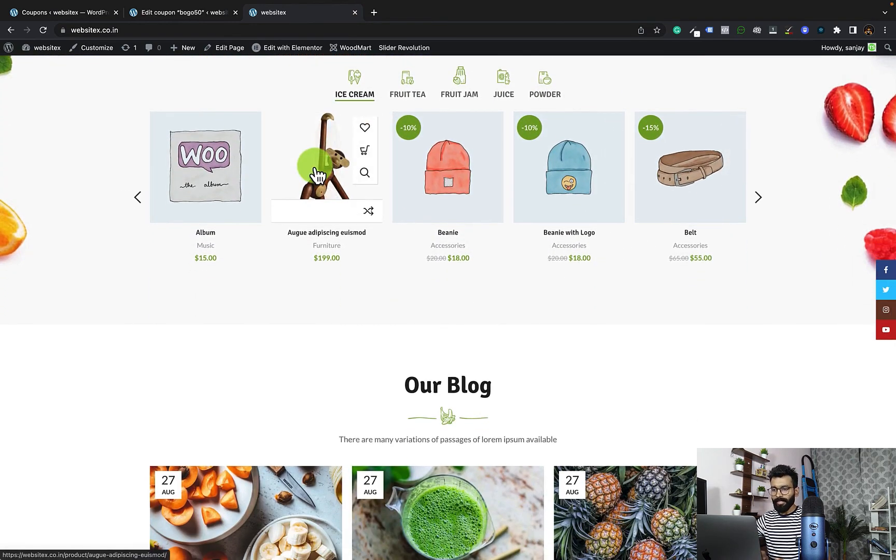
pyautogui.click(324, 175)
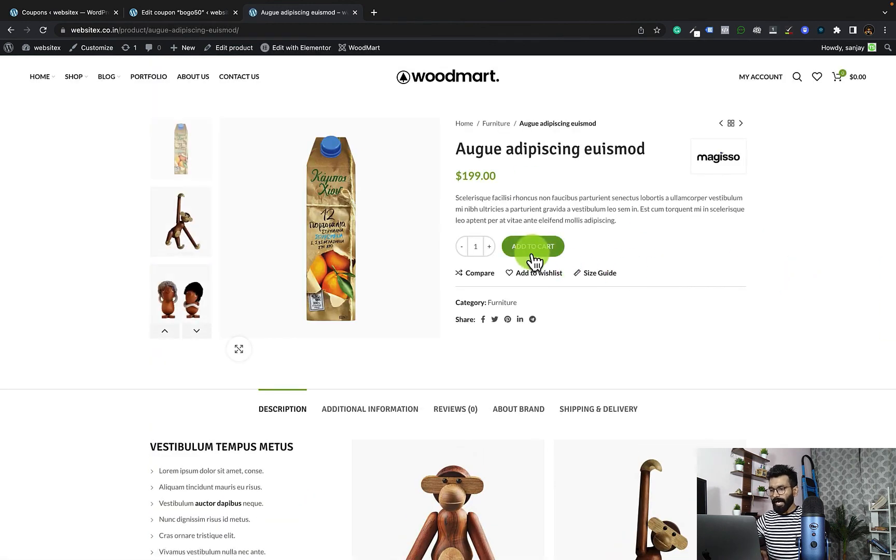
pyautogui.click(534, 262)
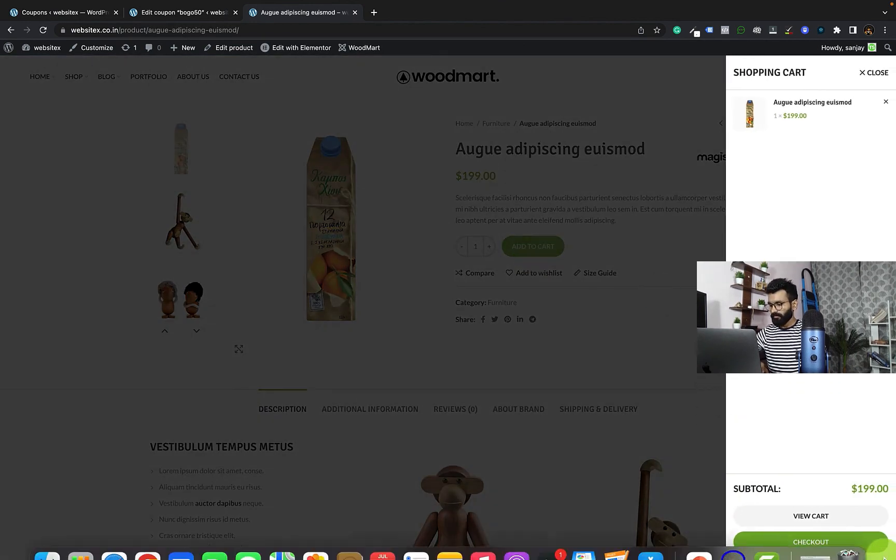
# Step: Proceed to checkout, apply the coupon code bogo50 to the order and check the order summary for the giveaway product
pyautogui.click(813, 545)
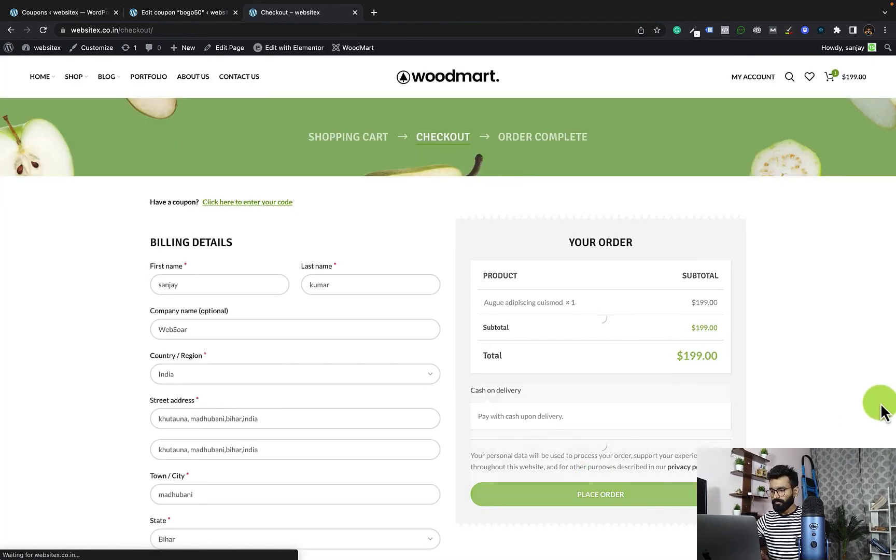
pyautogui.click(253, 212)
pyautogui.click(224, 265)
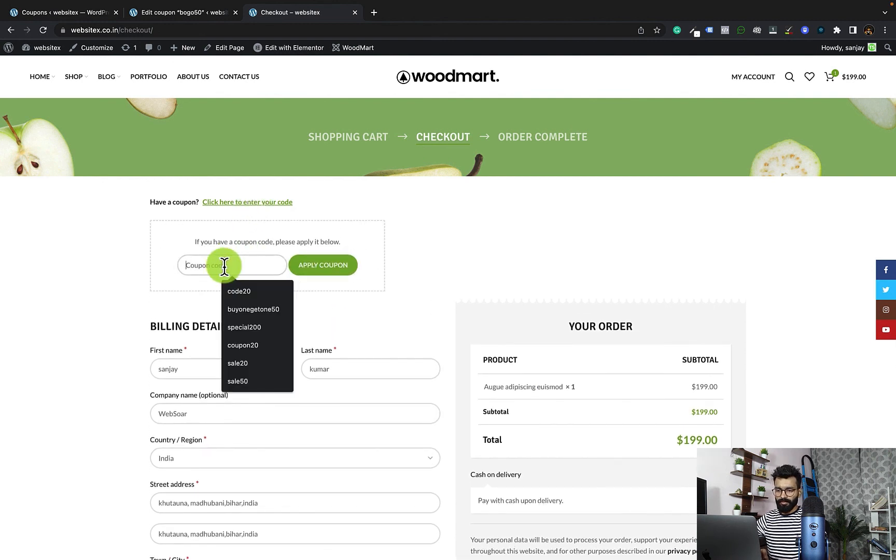
pyautogui.write('bogo')
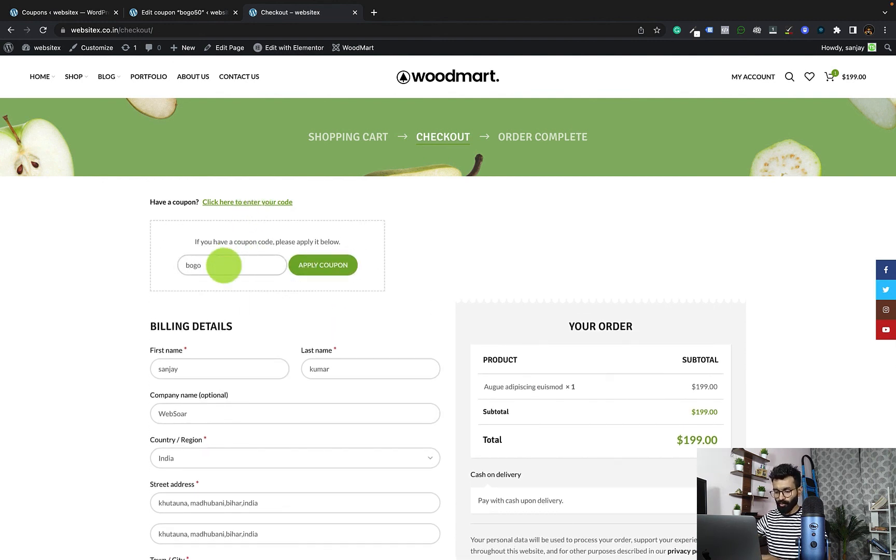
pyautogui.write('50')
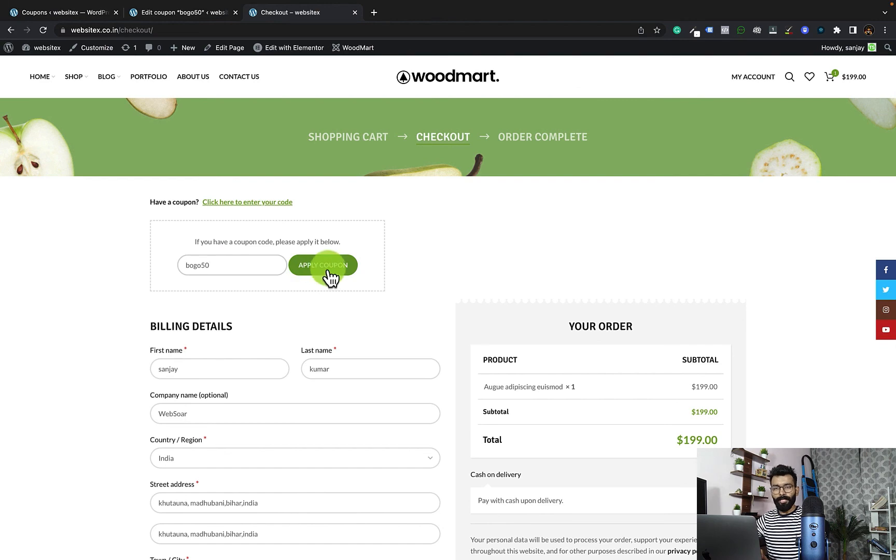
pyautogui.click(329, 266)
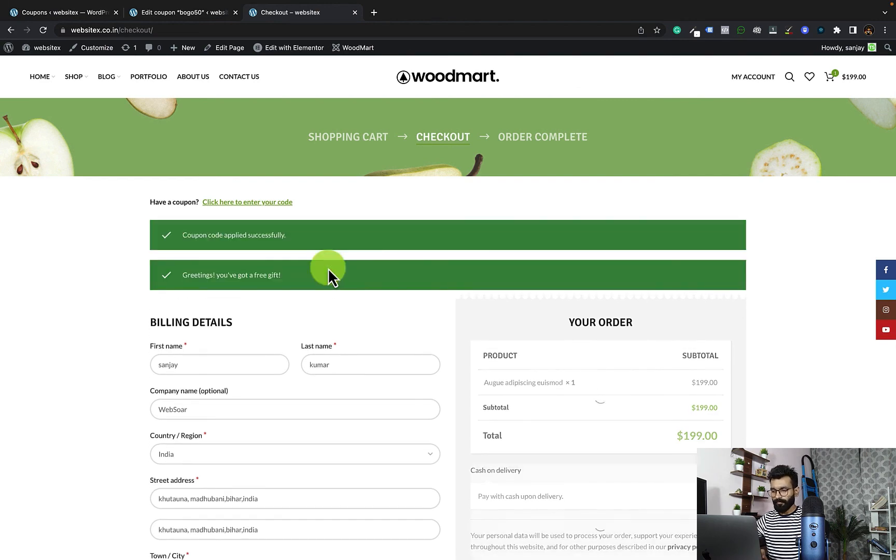
pyautogui.scroll(-4, 430, 284)
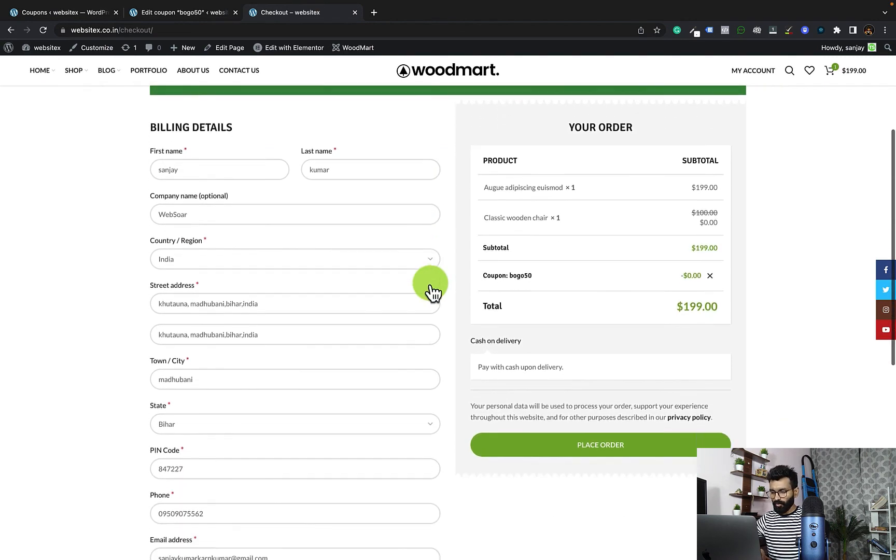
pyautogui.scroll(1, 430, 286)
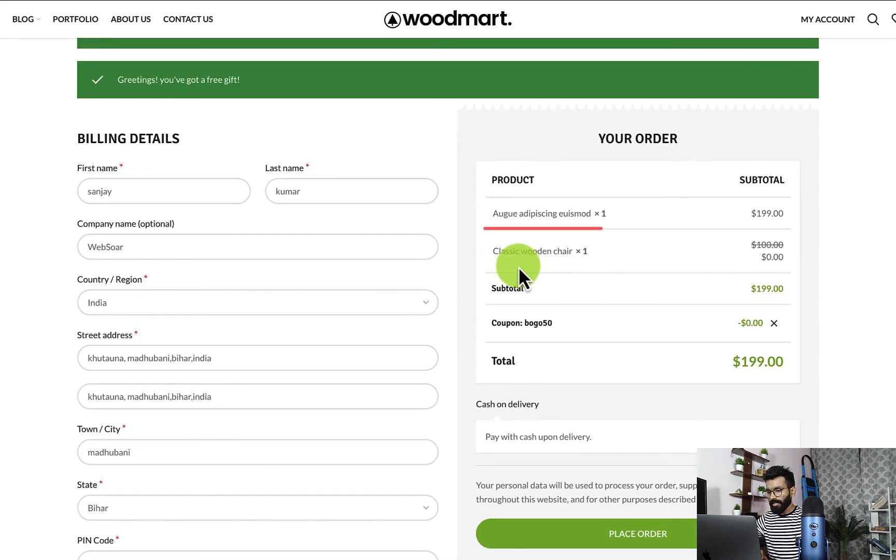